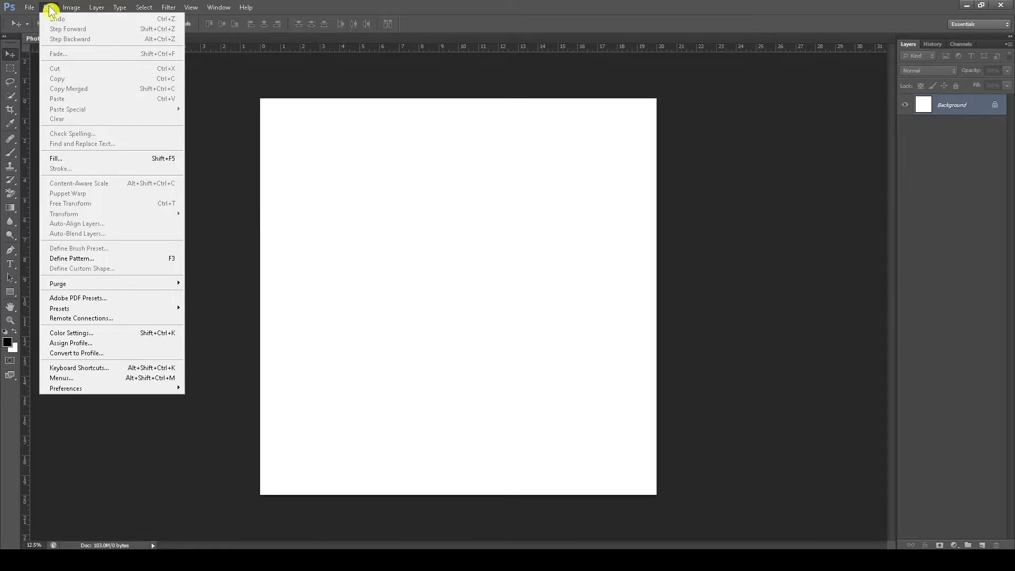
left_click(50, 10)
left_click(49, 8)
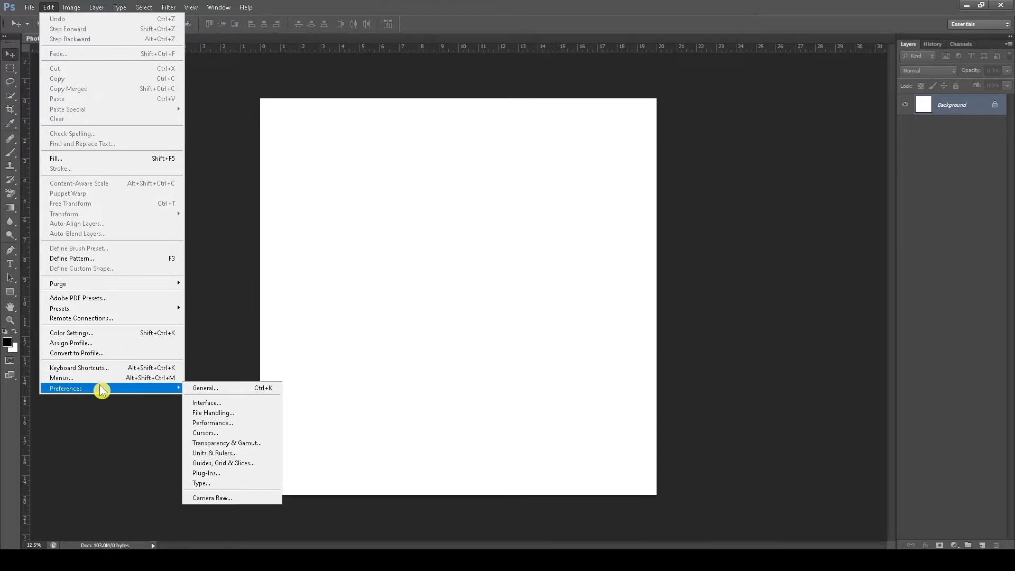
left_click(608, 272)
Step: Open the image IMG_20220626_193510.jpg from the desktop as its own document
left_click(967, 5)
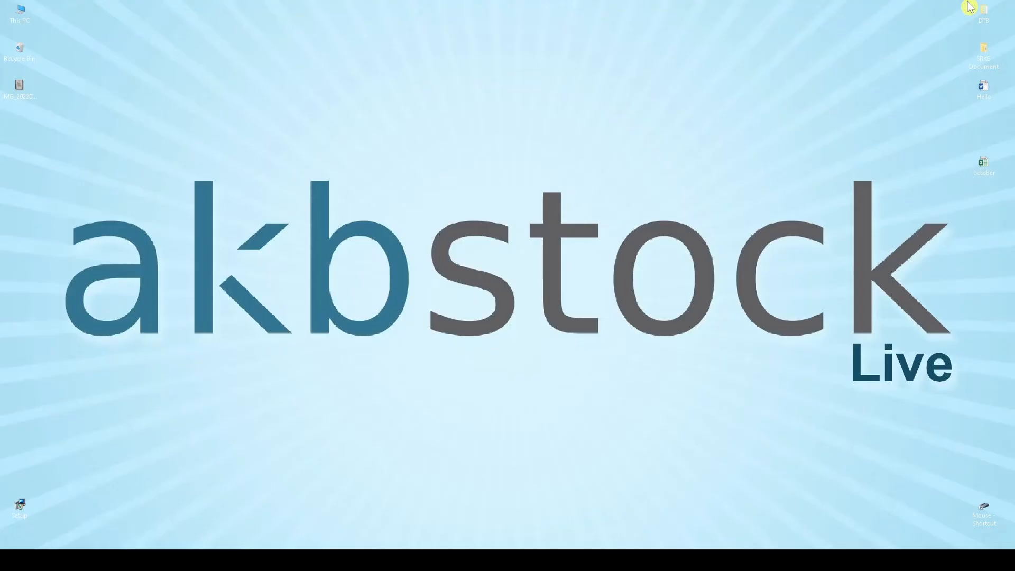
left_click_drag(18, 95, 462, 101)
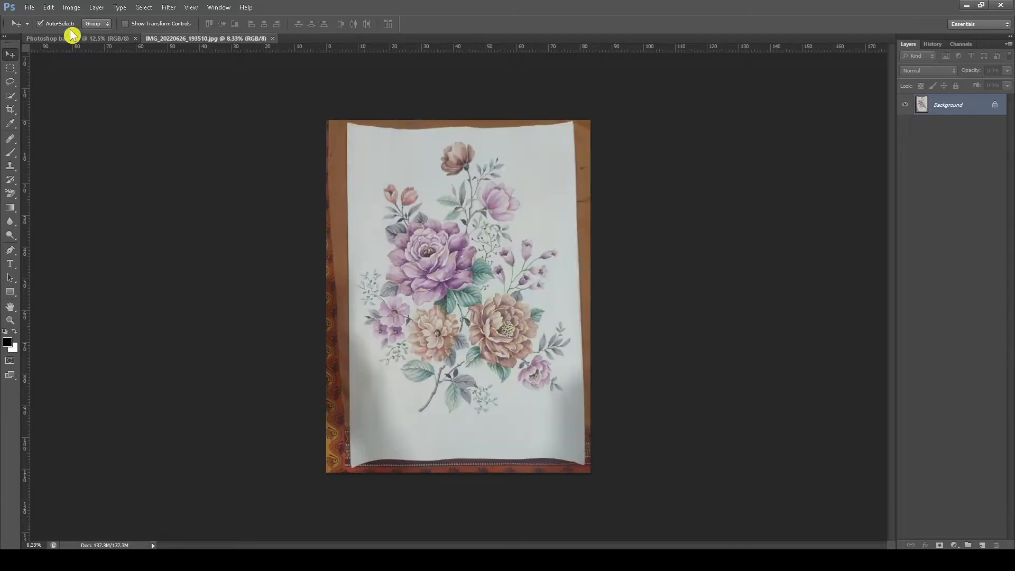
left_click(48, 7)
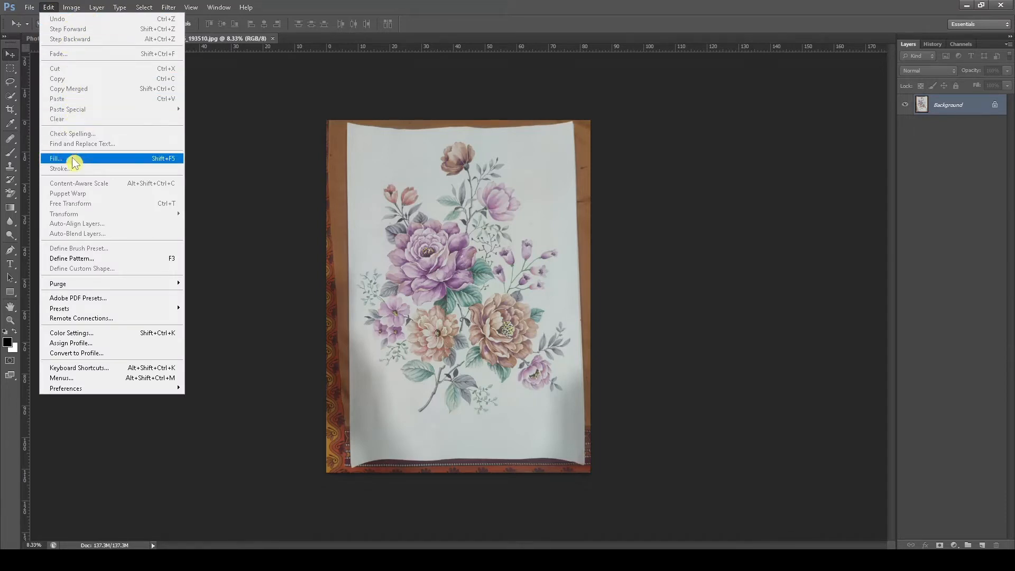
key("Escape")
Step: Lasso the right-hand coral bud of the pair above the large purple flower
key("z")
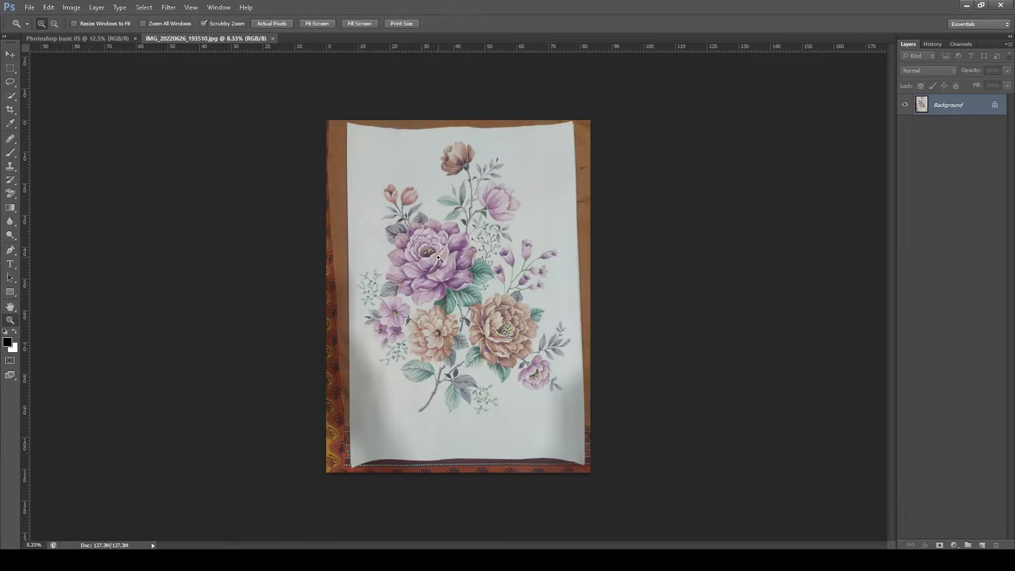
left_click_drag(434, 252, 310, 249)
key("l")
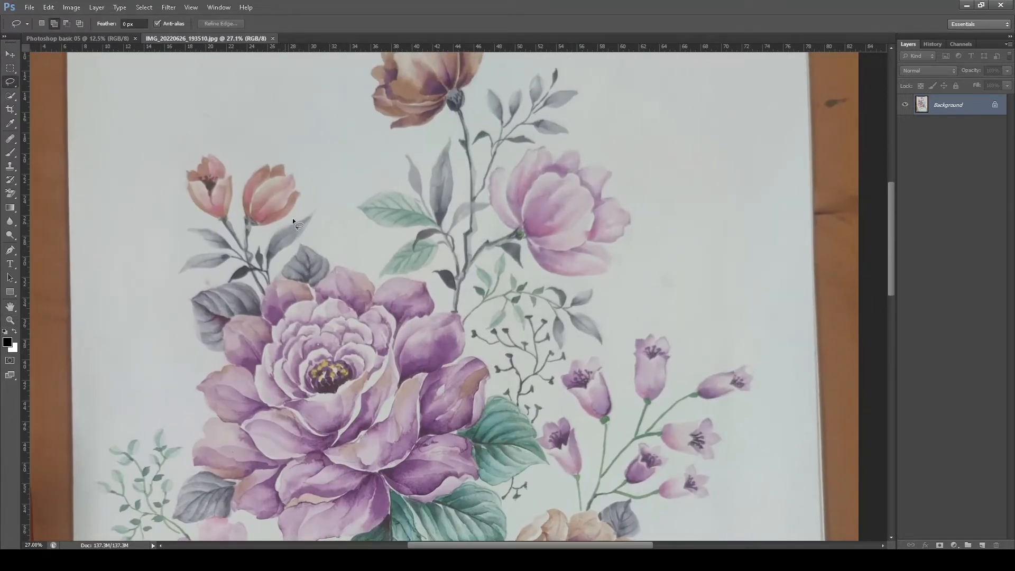
left_click_drag(287, 224, 281, 208)
left_click(48, 8)
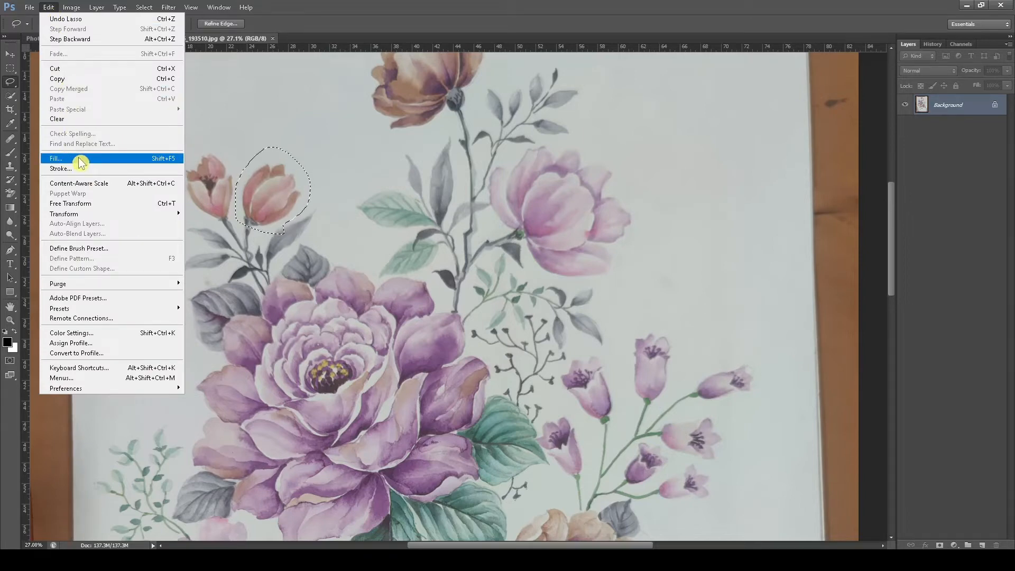
left_click(252, 183)
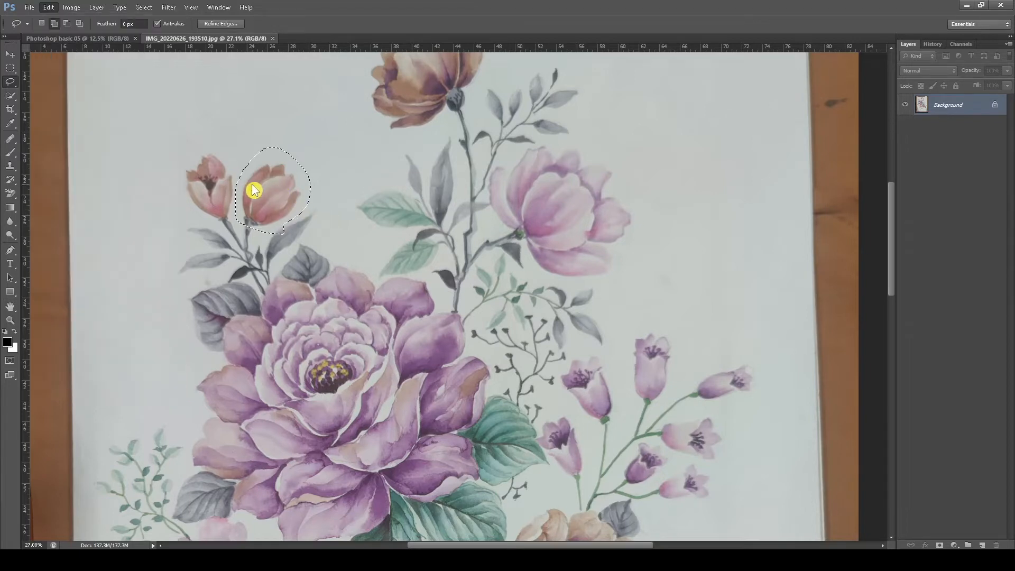
Step: Fill the selected bud with Content-Aware contents in Normal mode at 100% opacity
right_click(252, 186)
left_click(276, 334)
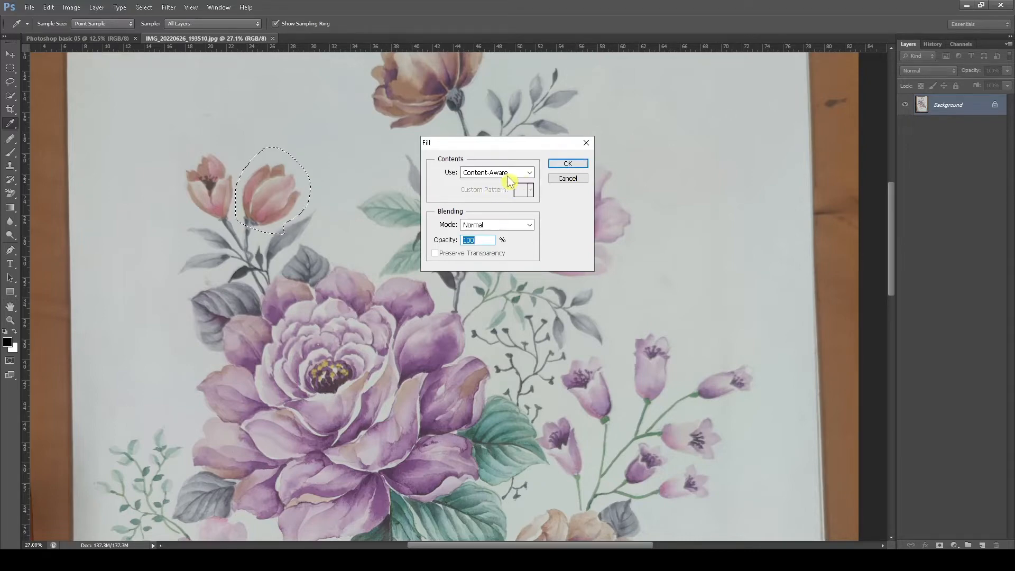
left_click(564, 166)
key("l")
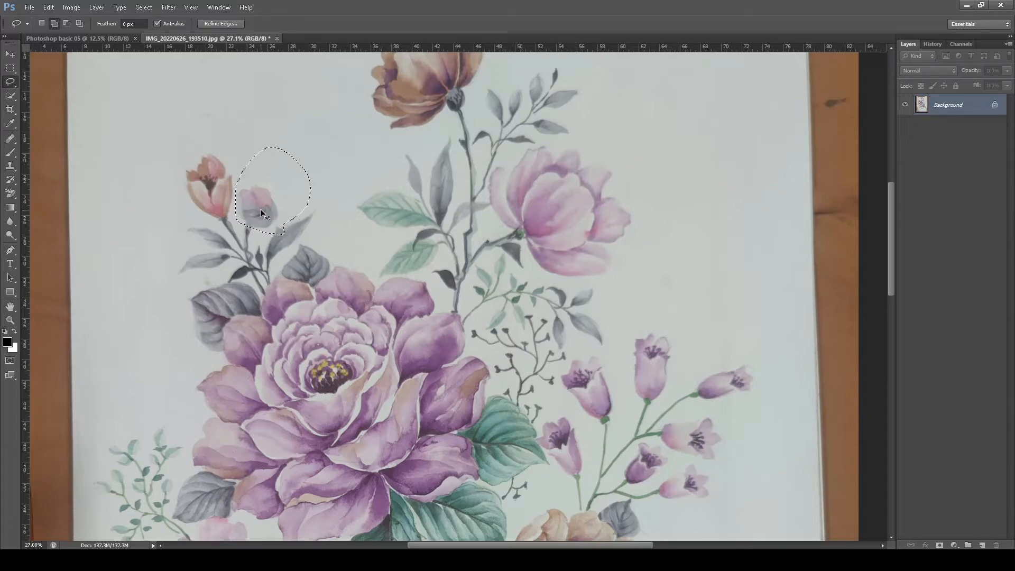
Step: Undo the content-aware fill and clear the selection around the coral bud
key("ctrl+d")
key("ctrl+alt+z")
key("ctrl+alt+z")
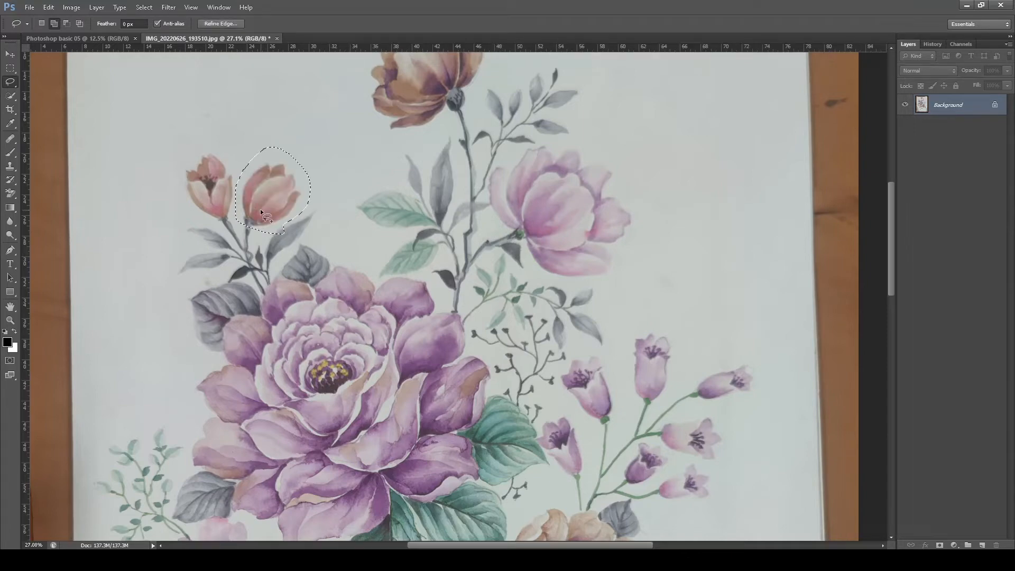
key("ctrl+d")
key("v")
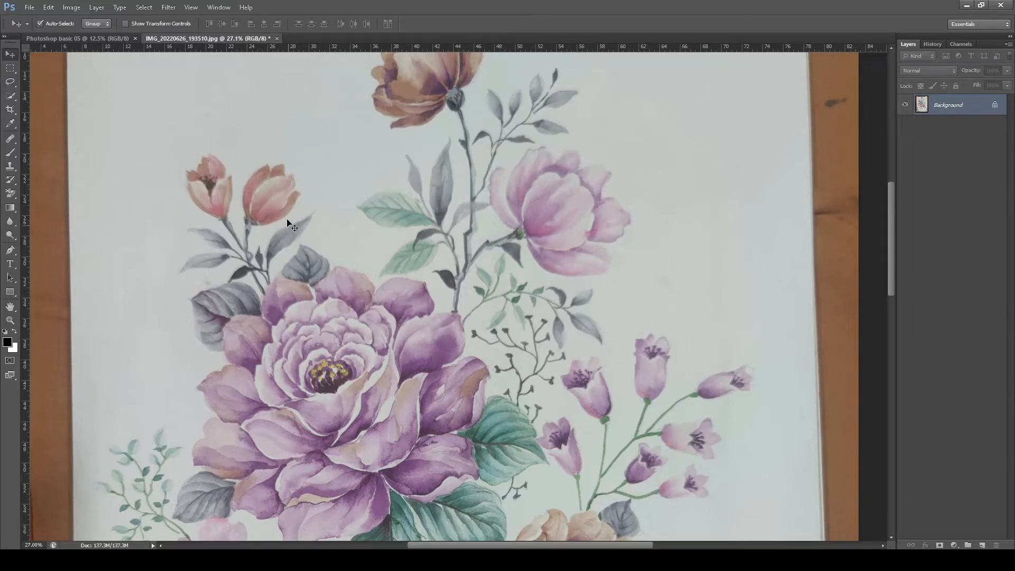
Step: Try to enclose the floral artwork in a rectangular marquee selection
left_click(49, 7)
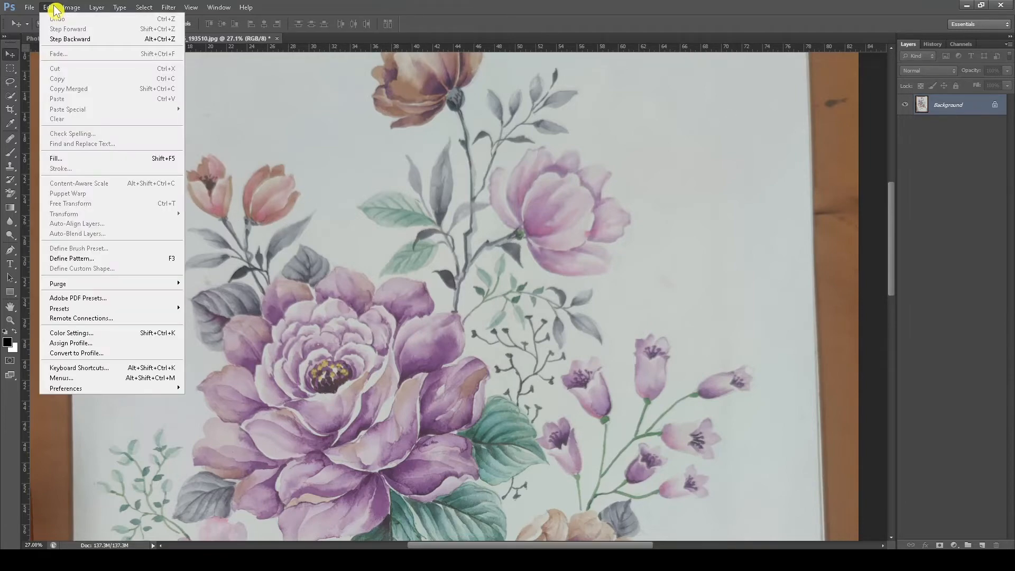
left_click(454, 283)
key("z")
scroll(403, 265, "down", 3)
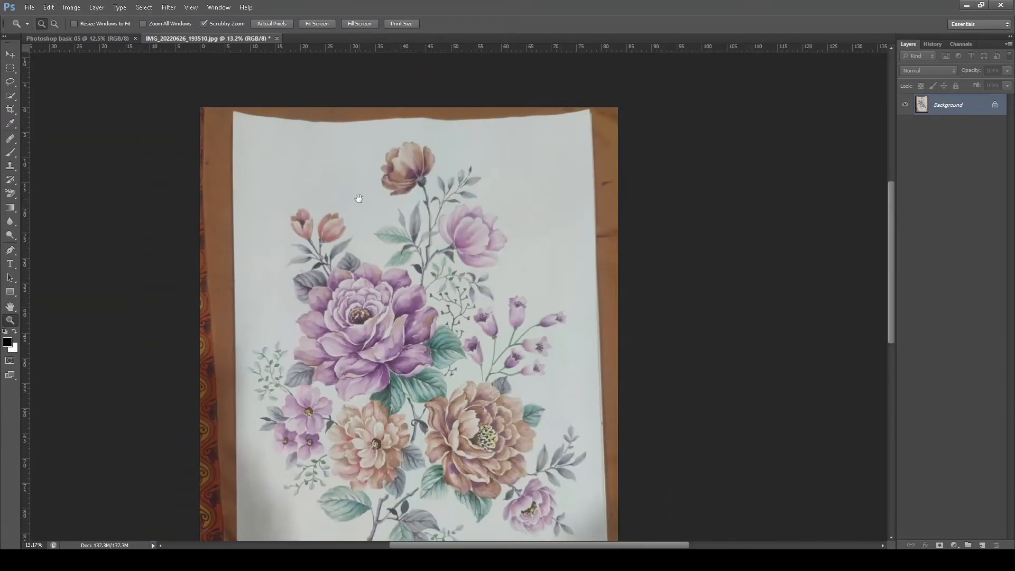
left_click_drag(358, 198, 357, 230)
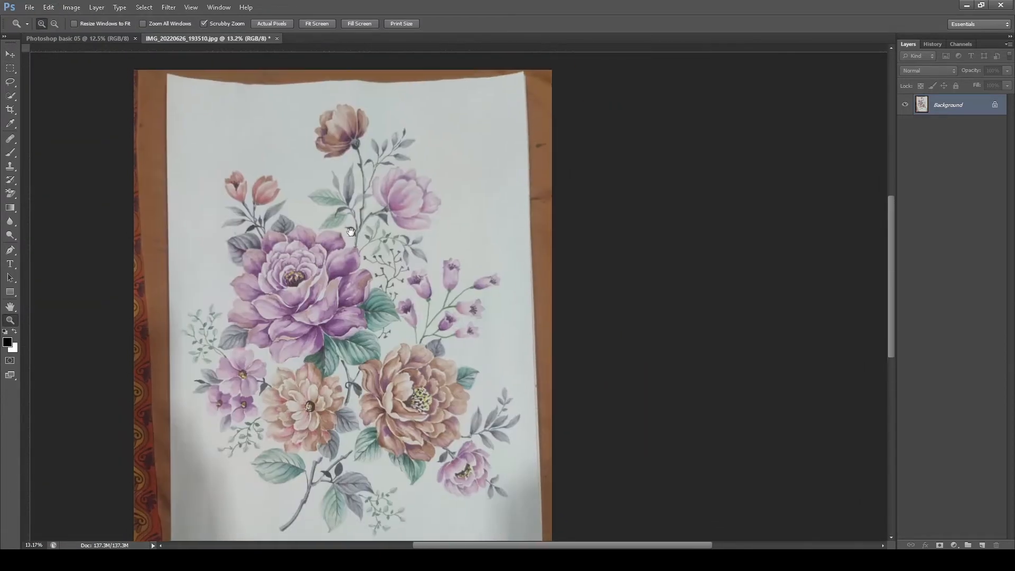
key("m")
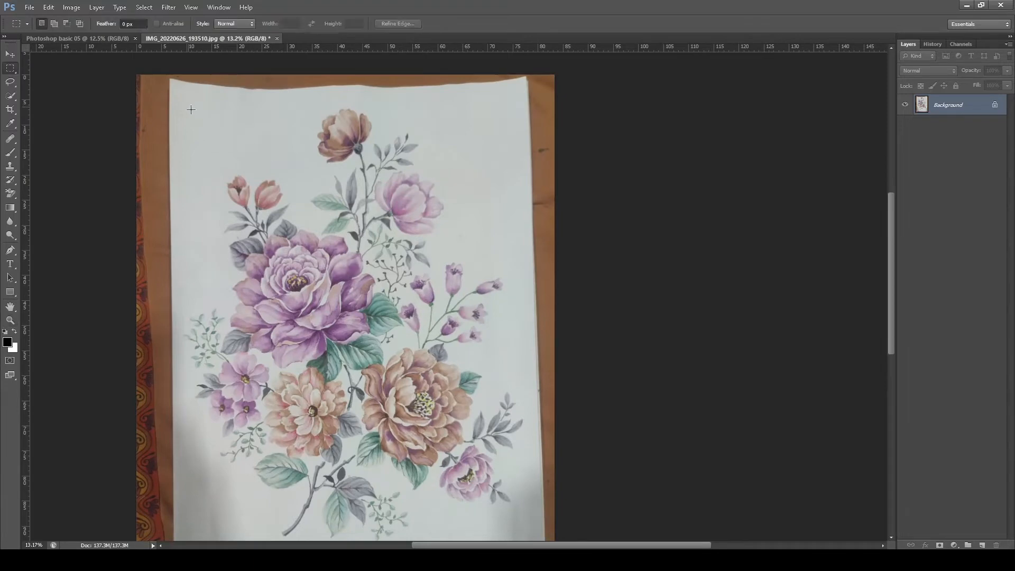
left_click_drag(191, 110, 489, 508)
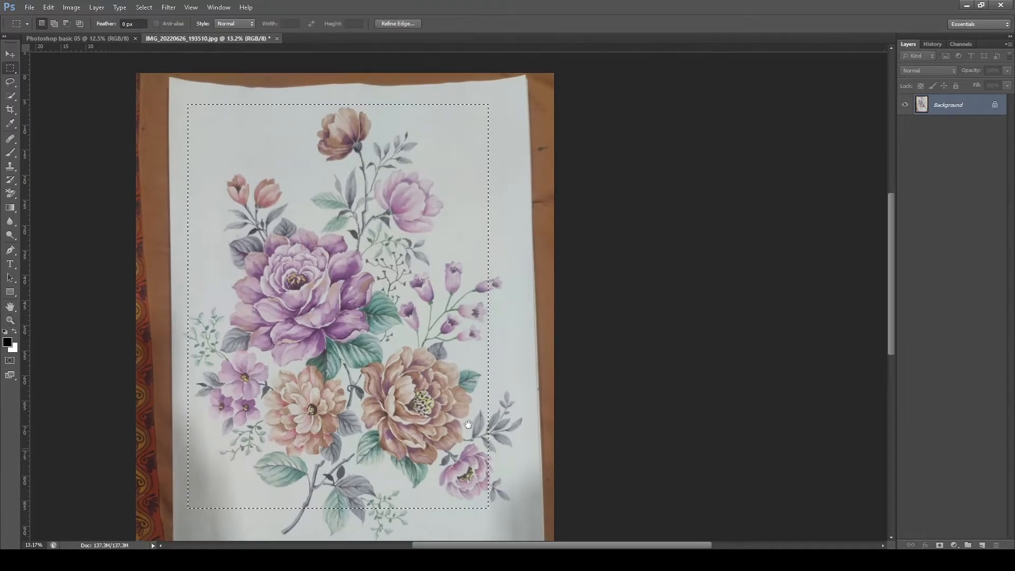
Step: Draw a larger rectangular marquee around the whole floral artwork inside the paper edges and crop the image to it
scroll(467, 424, "left", 10)
key("z")
key("ctrl+0")
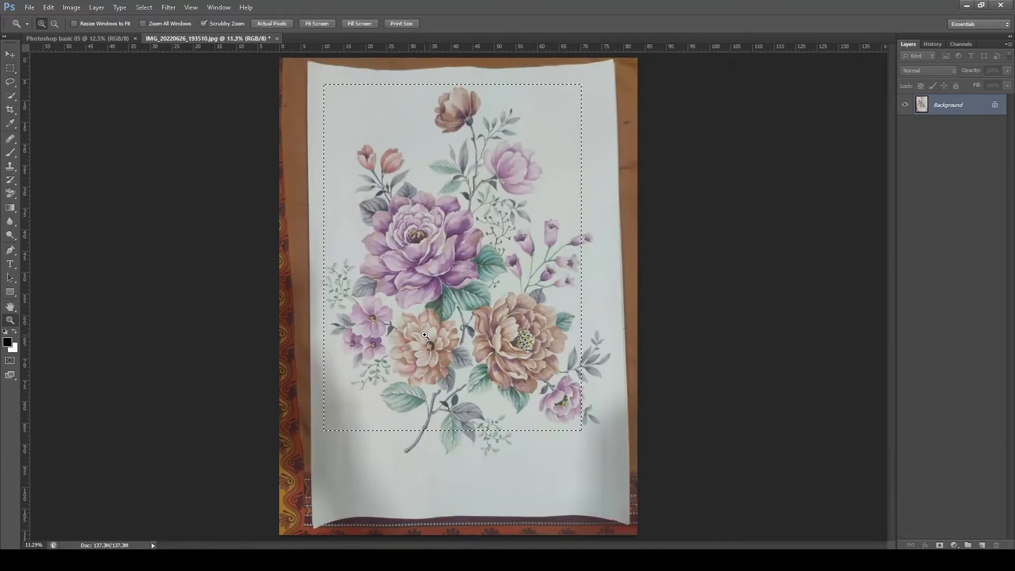
left_click_drag(425, 335, 412, 334)
key("m")
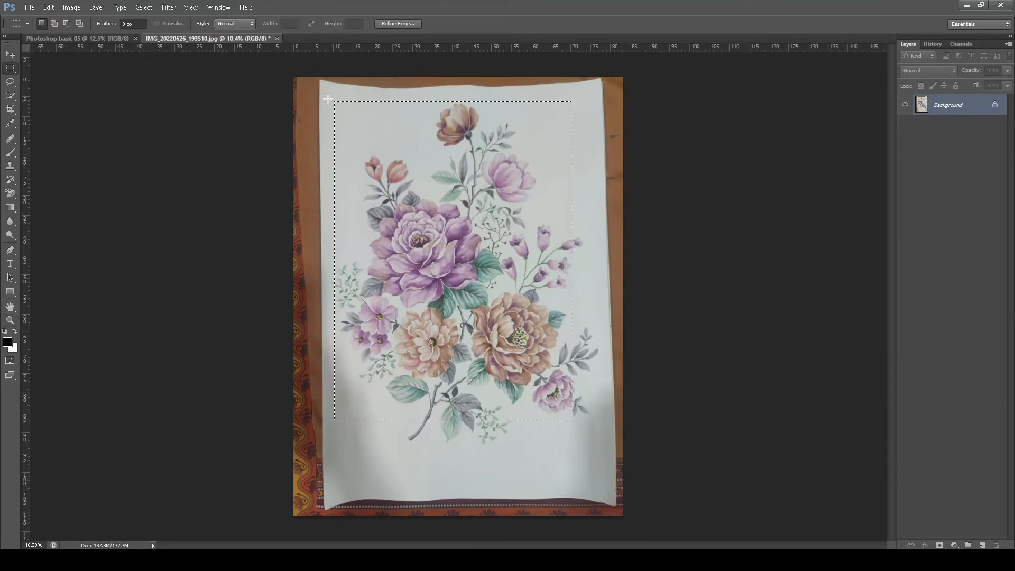
left_click_drag(328, 99, 598, 458)
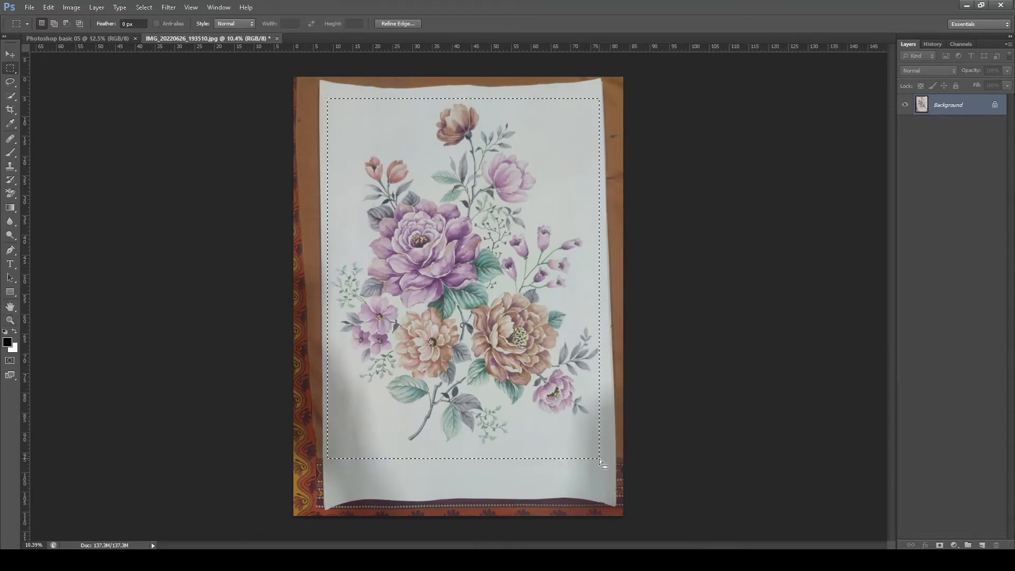
key("c")
key("Return")
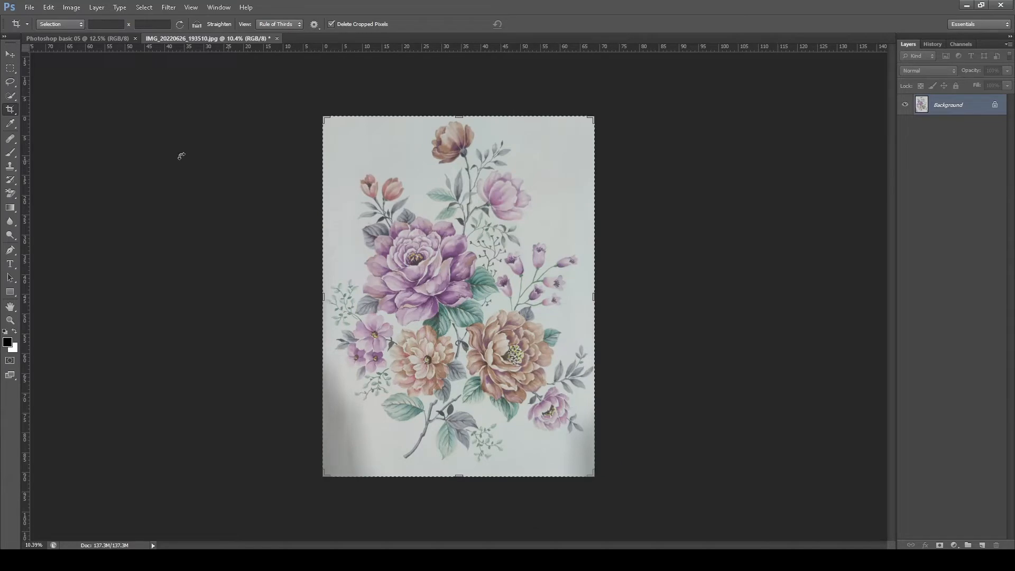
left_click(10, 55)
key("z")
left_click_drag(475, 221, 509, 251)
right_click(416, 262)
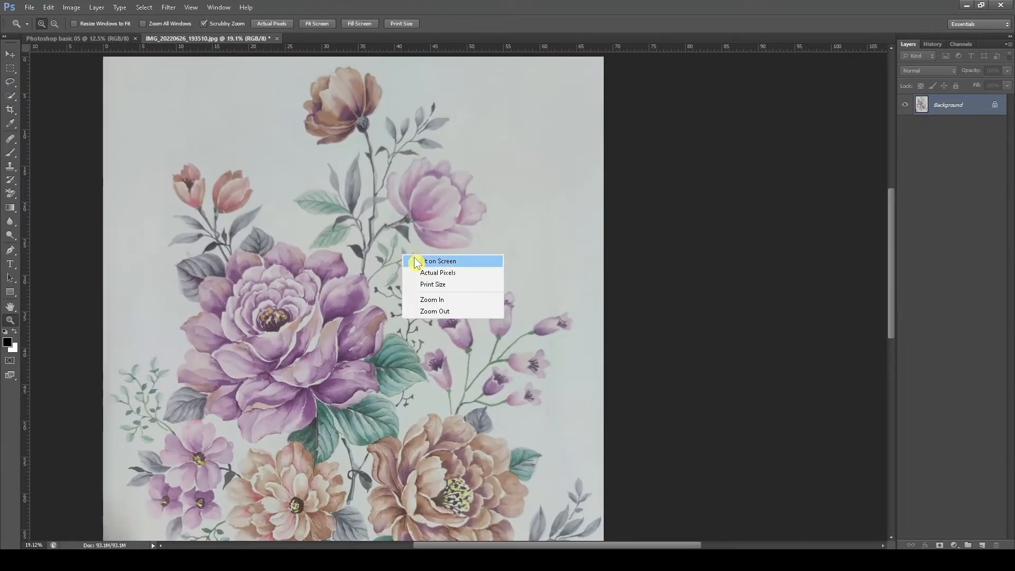
left_click(415, 262)
key("v")
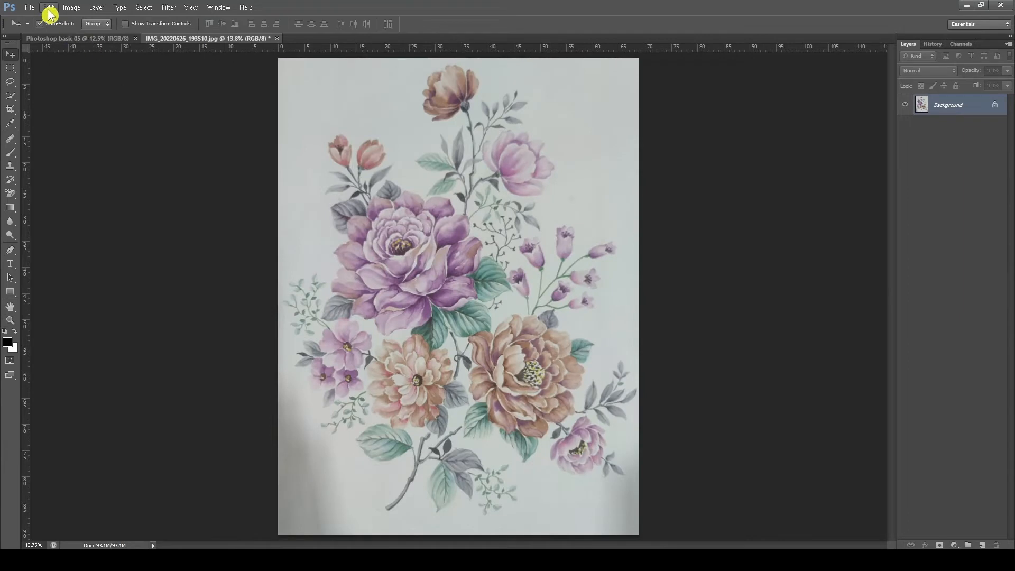
left_click(48, 8)
left_click(405, 238)
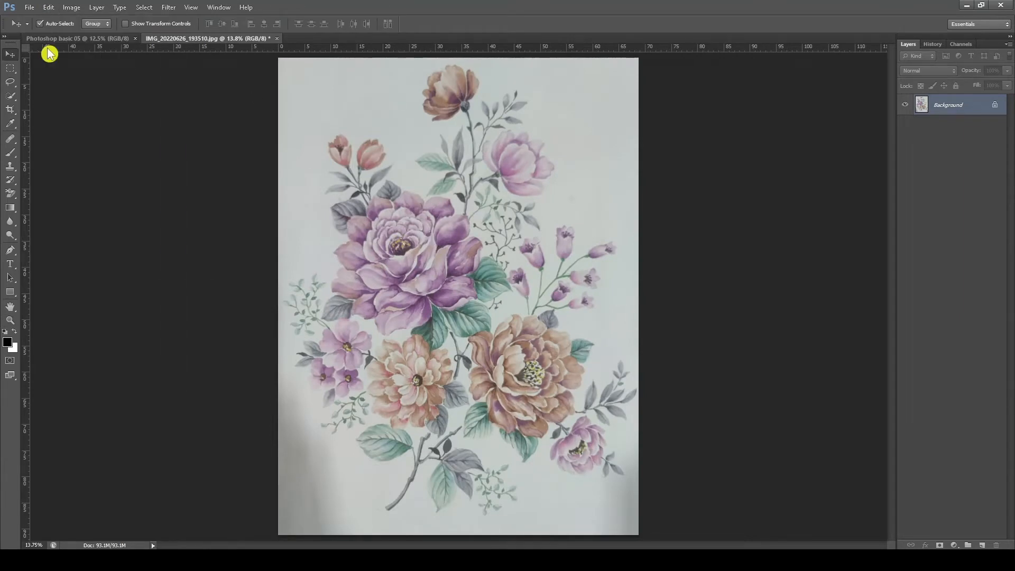
Step: Define the cropped floral image as a pattern
left_click(49, 7)
left_click(70, 259)
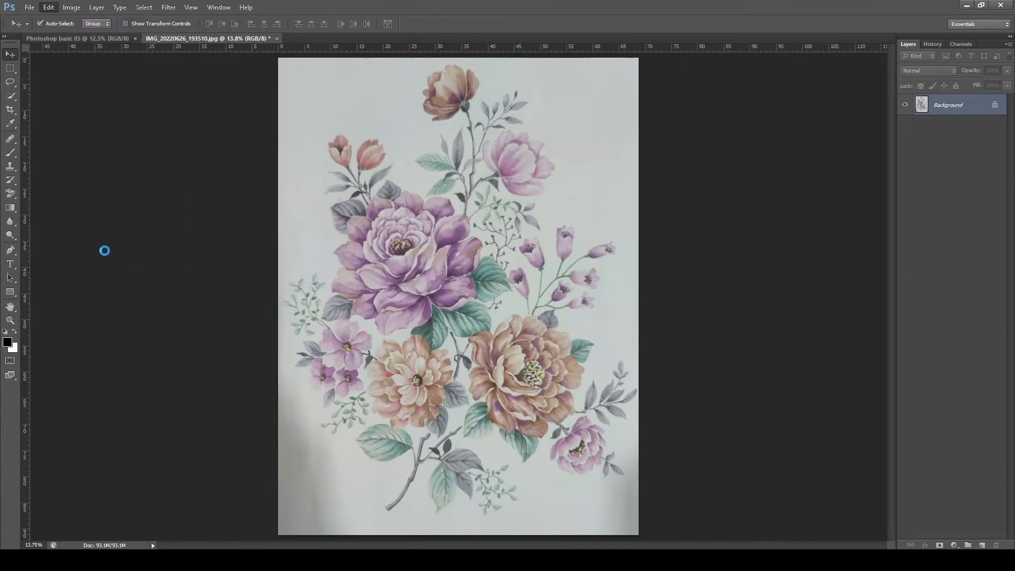
left_click(623, 191)
Step: Create a new blank document 50 inches wide and 50 inches high at 300 pixels/inch
key("ctrl+n")
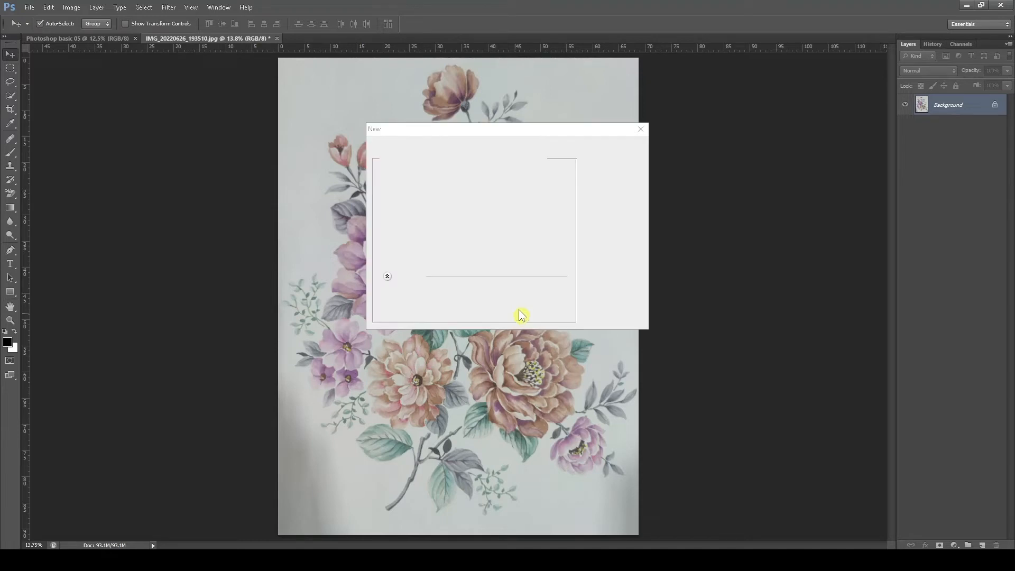
key("Tab")
type("5")
key("Tab")
key("Tab")
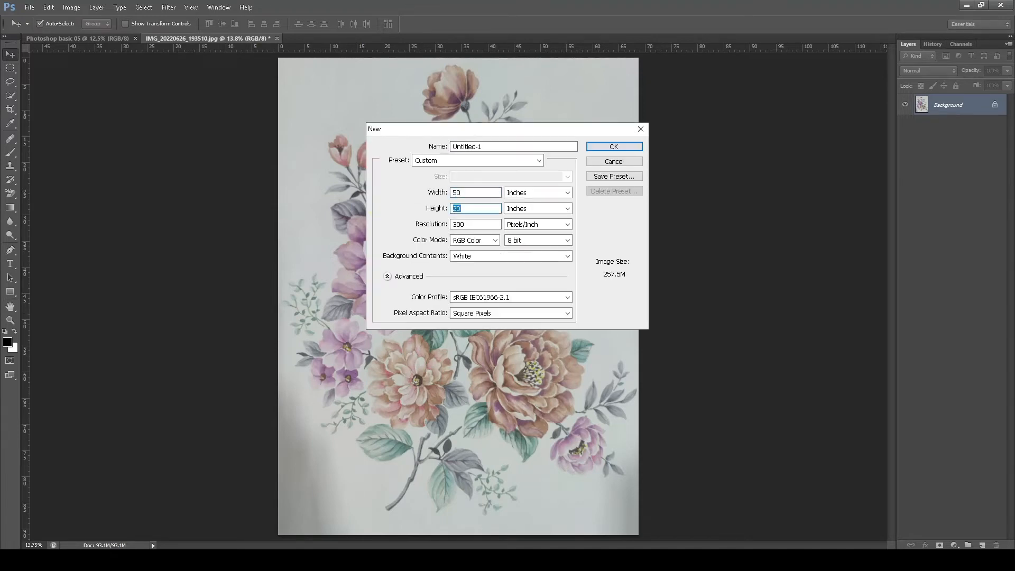
type("5")
key("Return")
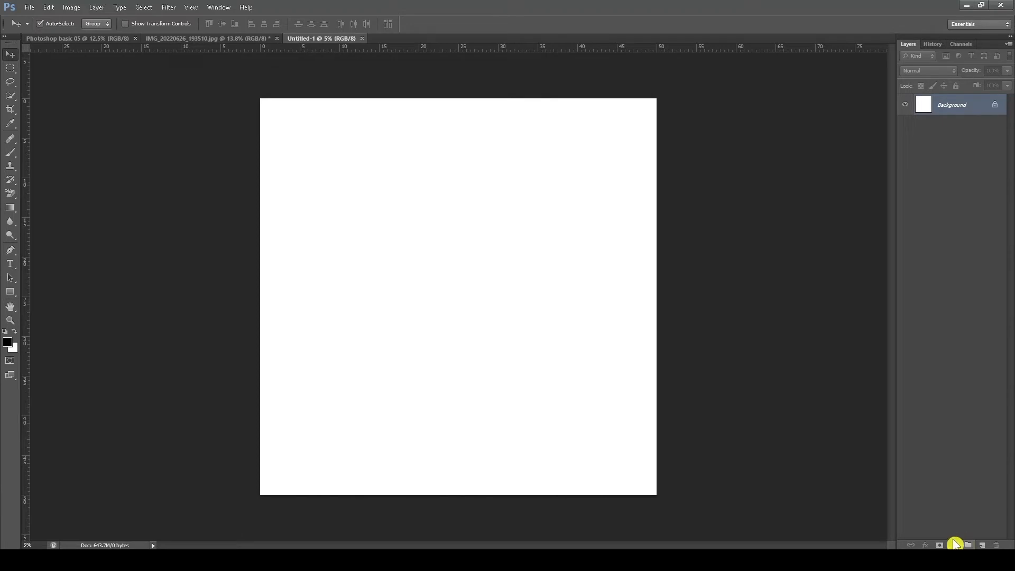
Step: Add a Pattern fill layer using the floral pattern at 100% scale and shift the pattern's position on the canvas
left_click(954, 544)
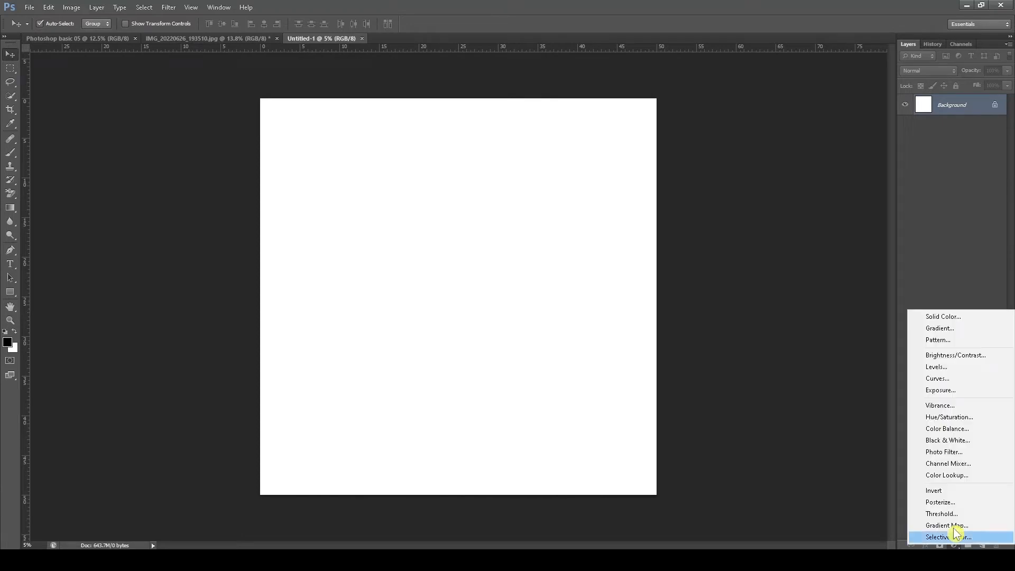
left_click(939, 339)
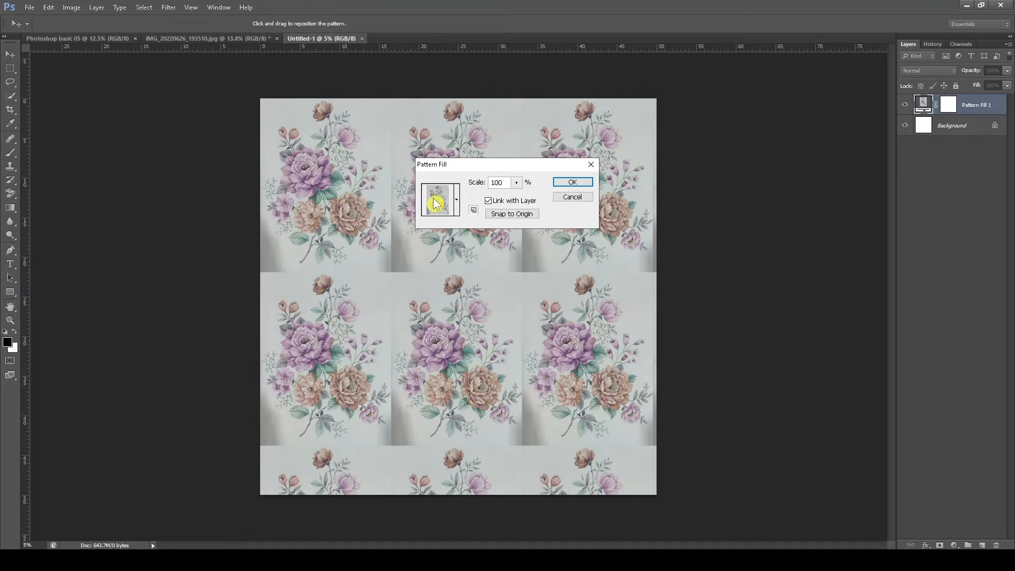
left_click(571, 186)
left_click_drag(340, 201, 90, 57)
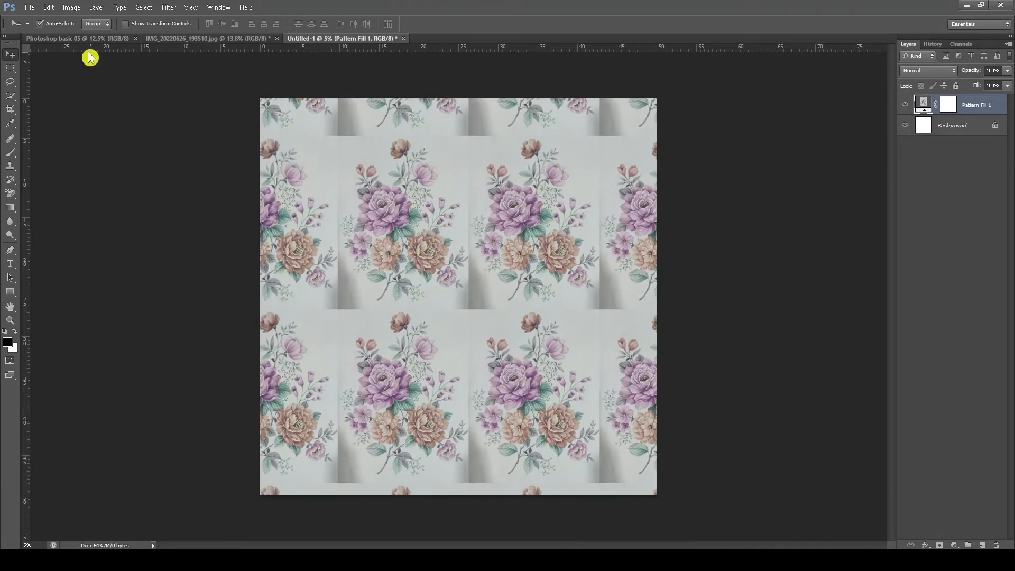
Step: Switch to the floral photo and assign it the sRGB IEC61966-2.1 colour profile through the Profile option
left_click(50, 7)
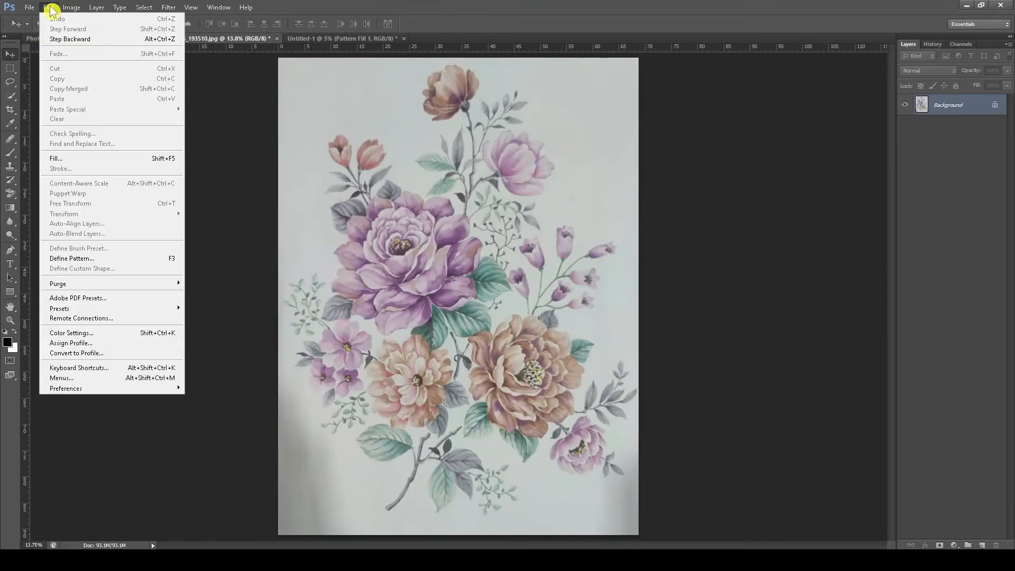
mouse_move(109, 286)
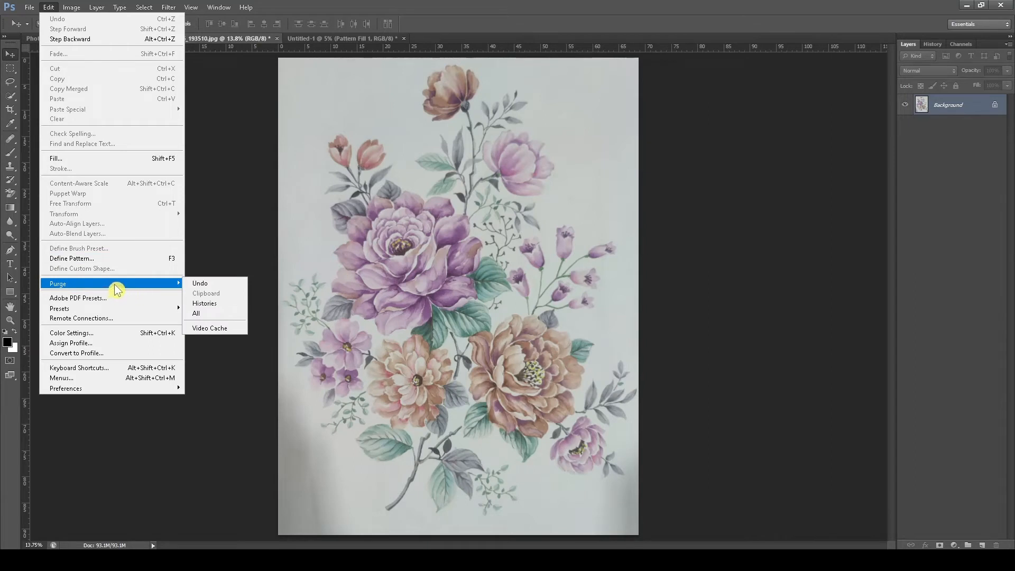
mouse_move(117, 311)
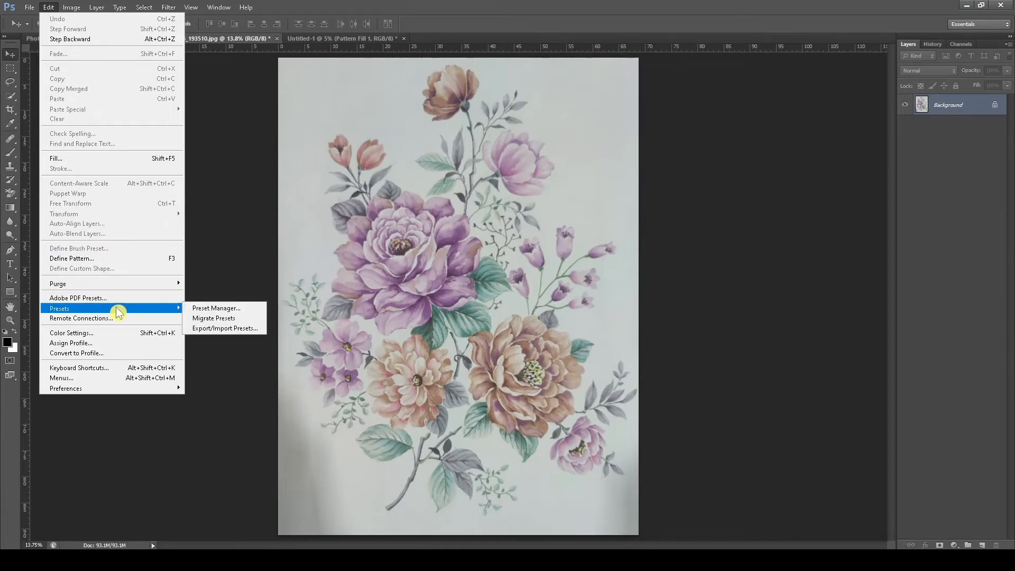
left_click(123, 347)
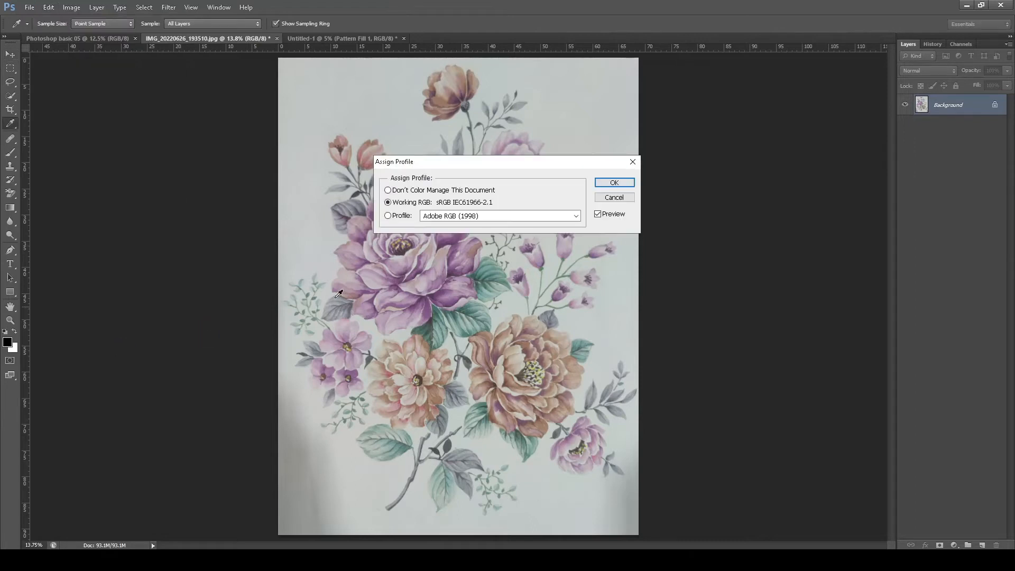
left_click_drag(499, 170, 344, 147)
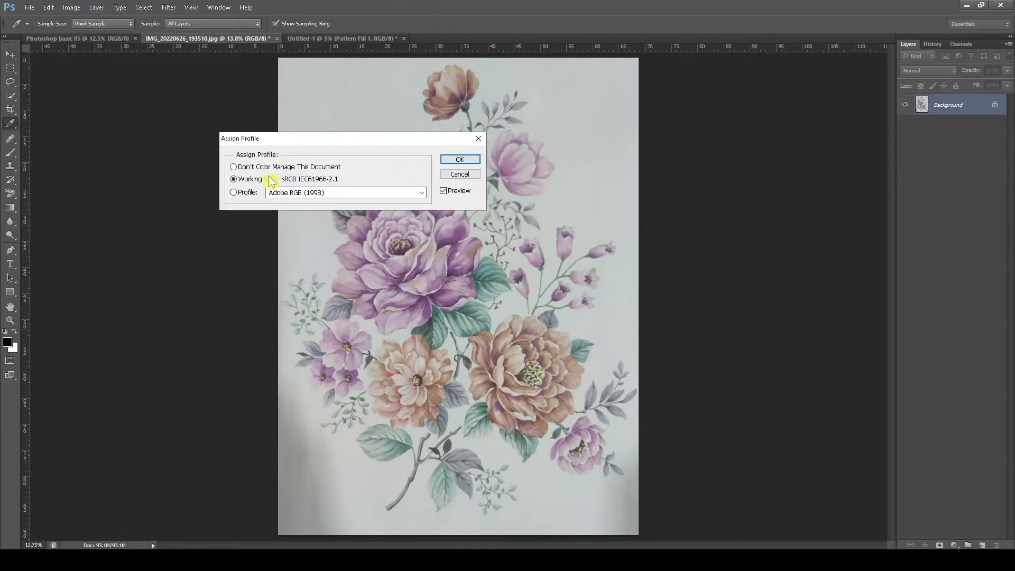
left_click(421, 193)
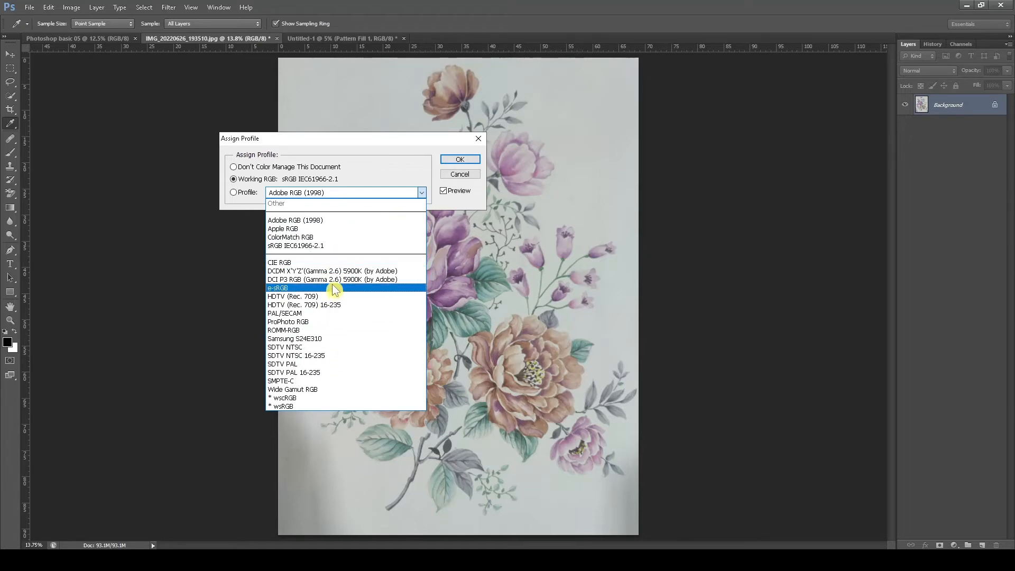
left_click(334, 246)
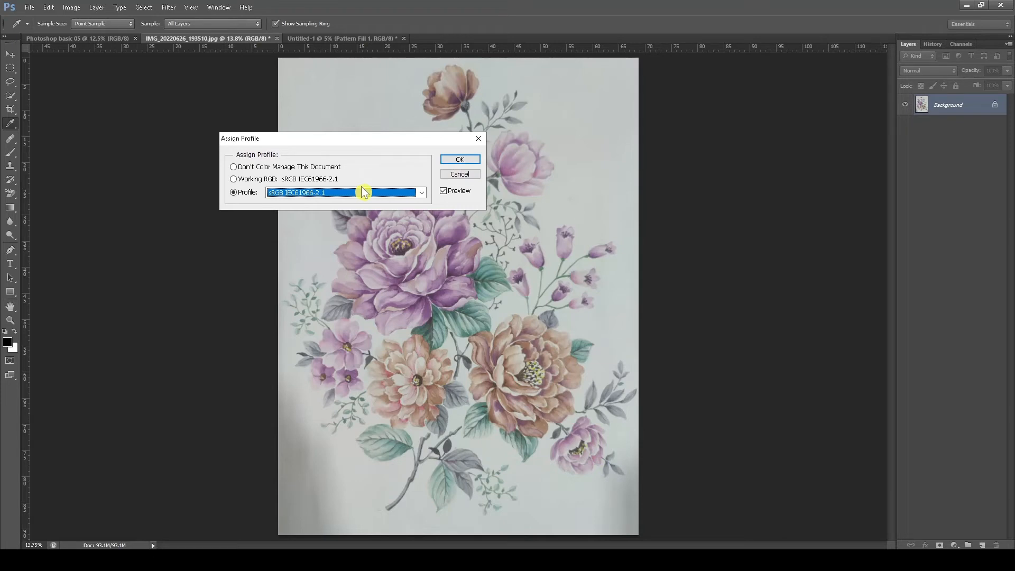
left_click(467, 160)
key("v")
Step: View the Convert to Profile settings for the floral photo and close them without converting
left_click(46, 9)
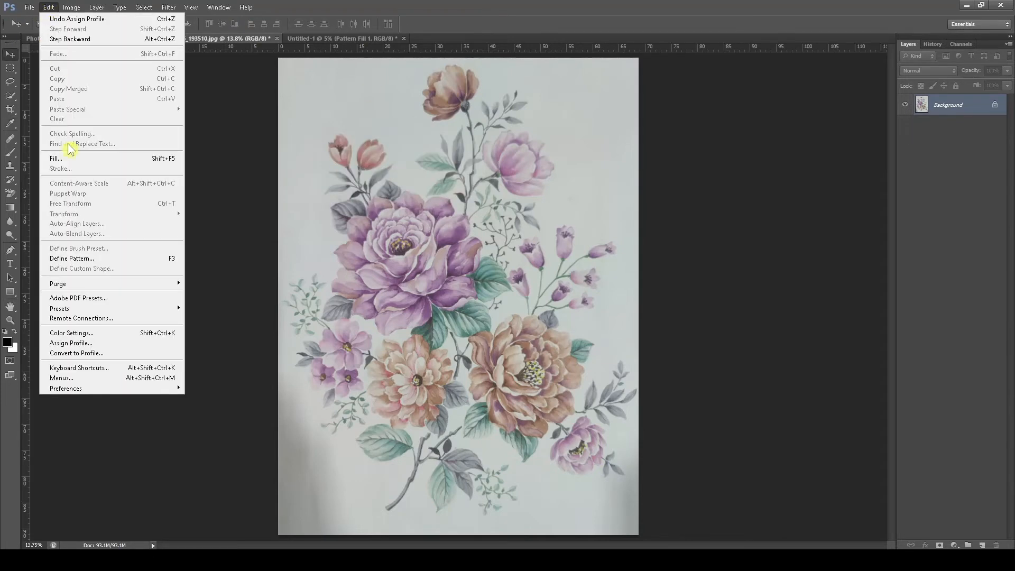
mouse_move(77, 312)
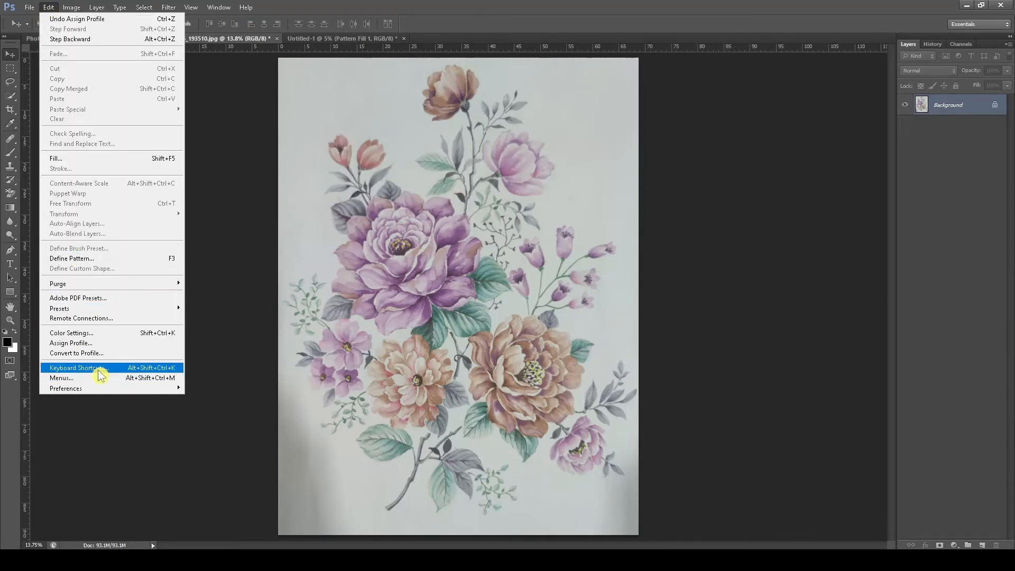
left_click(112, 358)
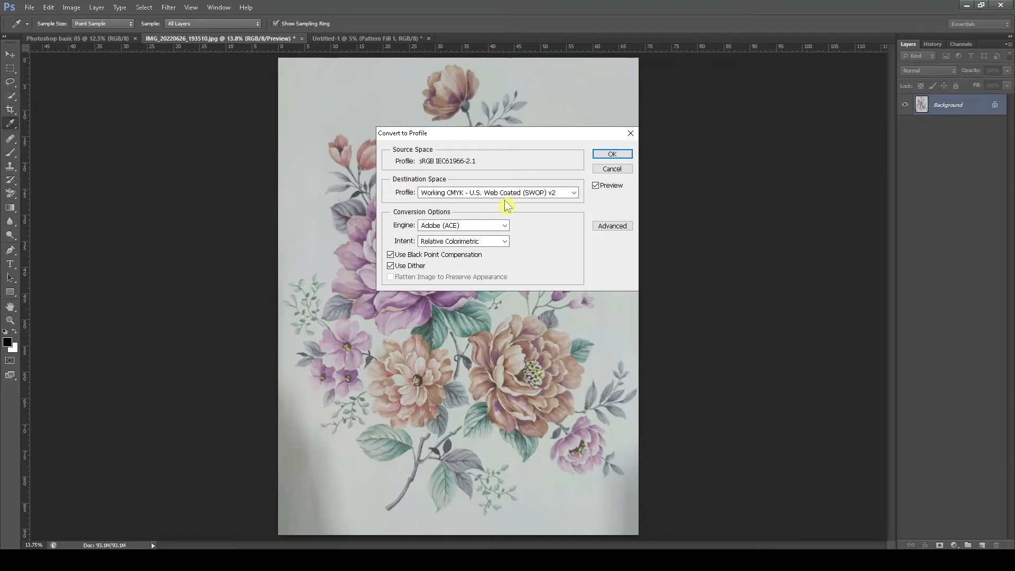
left_click(612, 169)
key("v")
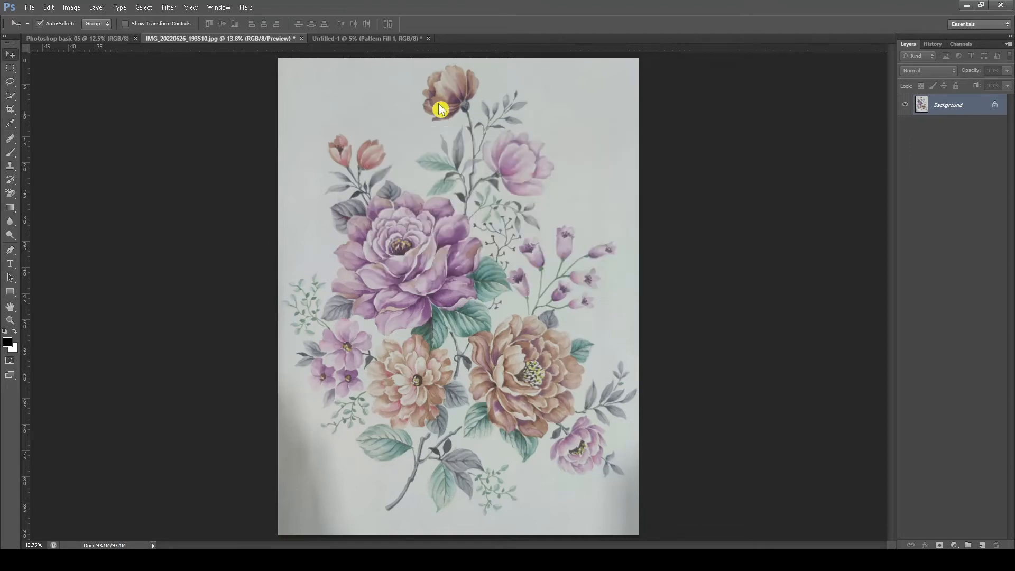
Step: Open the keyboard shortcuts editor, enlarge its window and expand the shortcuts of the Edit commands
left_click(48, 7)
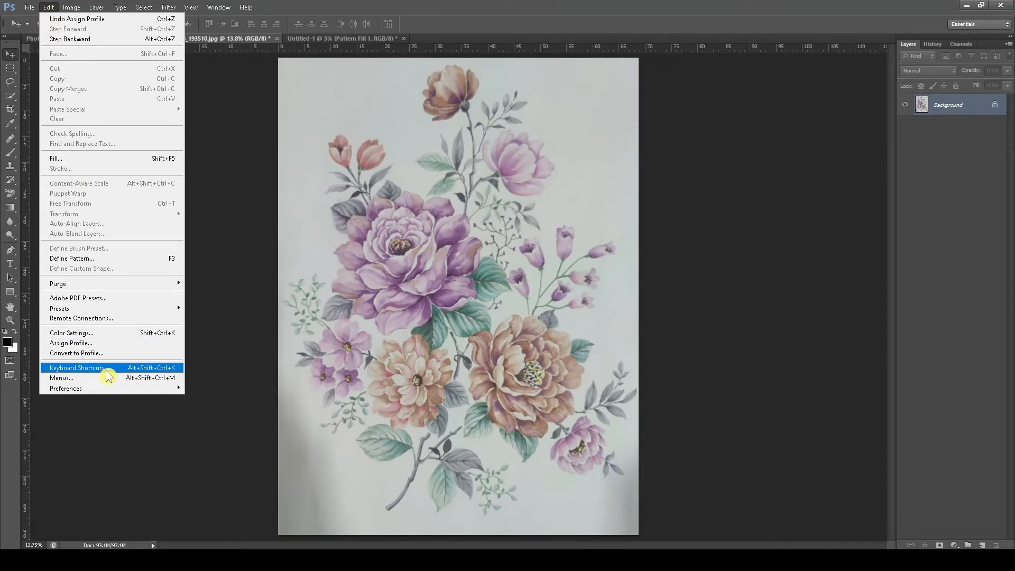
left_click(140, 370)
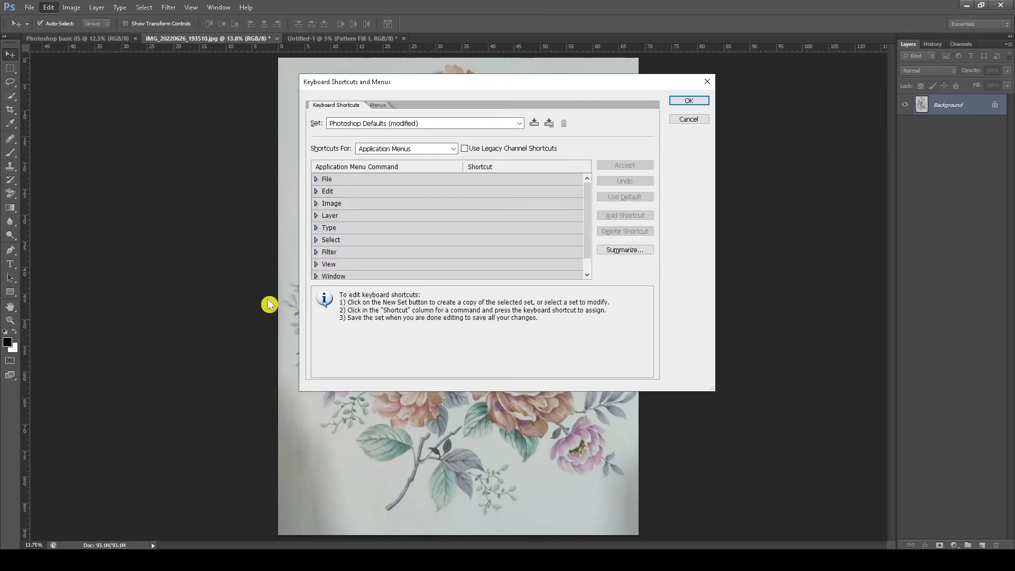
left_click_drag(419, 85, 332, 91)
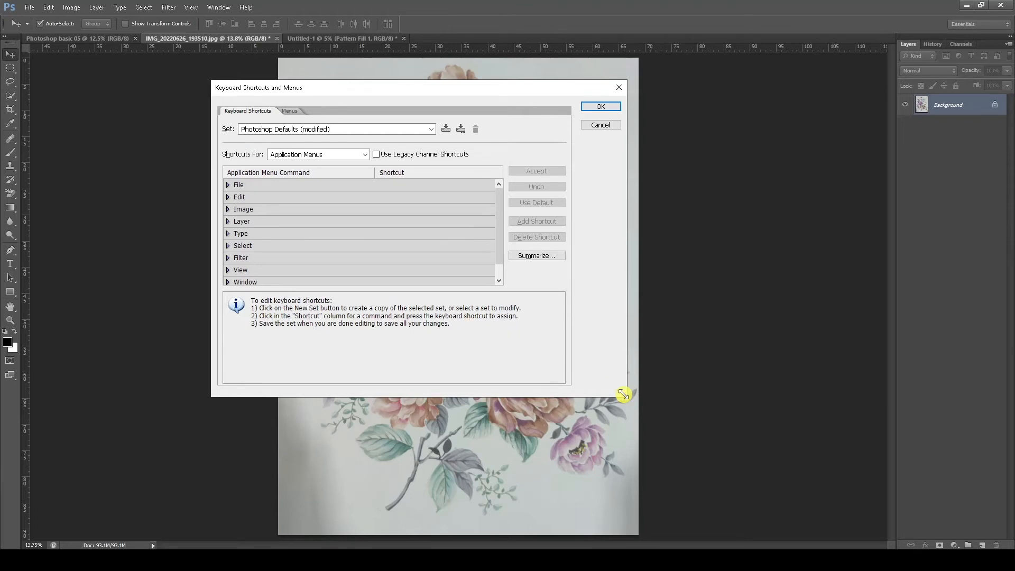
left_click_drag(624, 396, 651, 458)
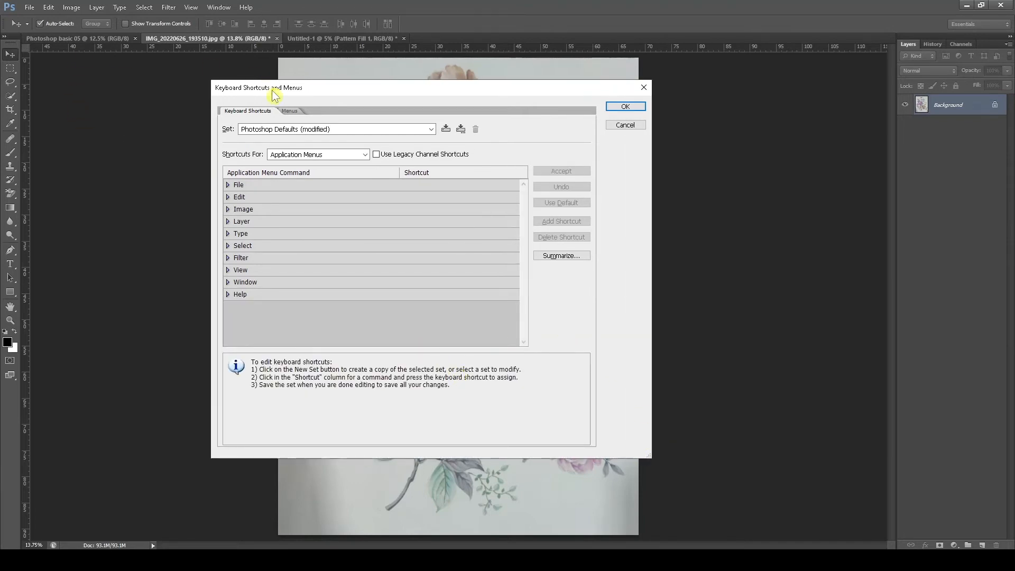
left_click(52, 13)
left_click(325, 94)
left_click(228, 198)
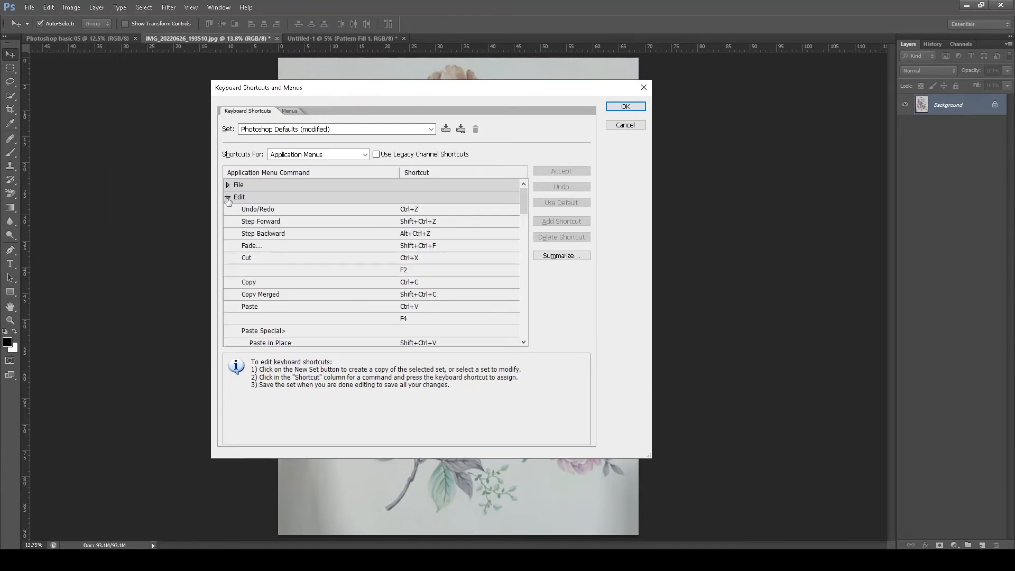
Step: Try to assign Ctrl+Y as the shortcut for Cut, then undo the change and close the editor without saving
left_click(247, 259)
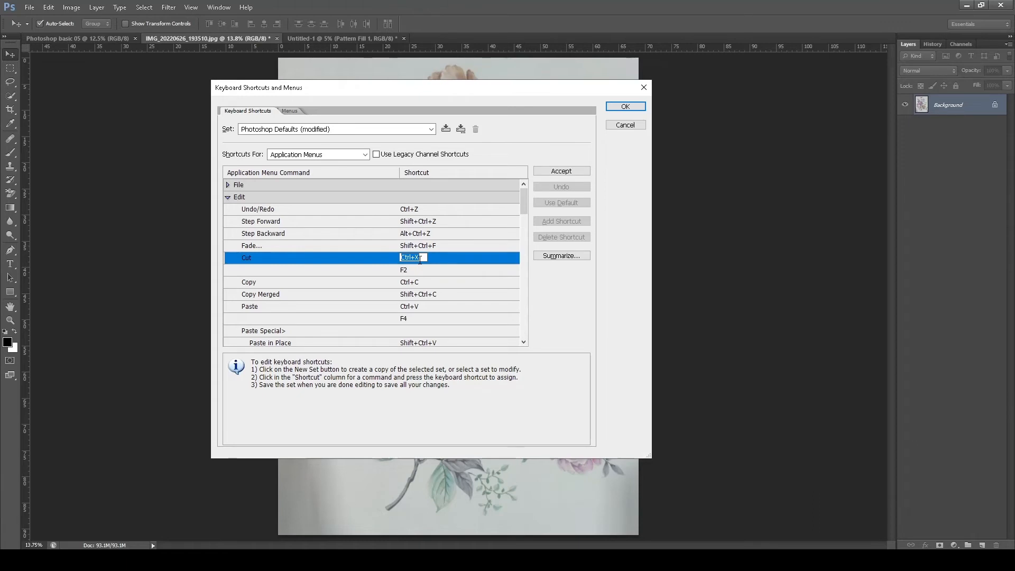
left_click(421, 258)
key("BackSpace")
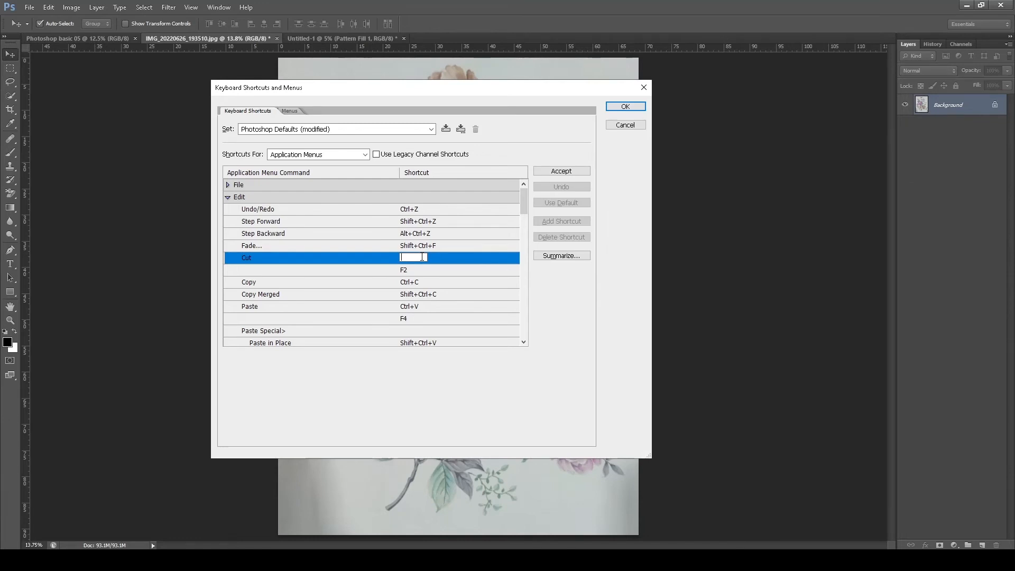
key("ctrl+y")
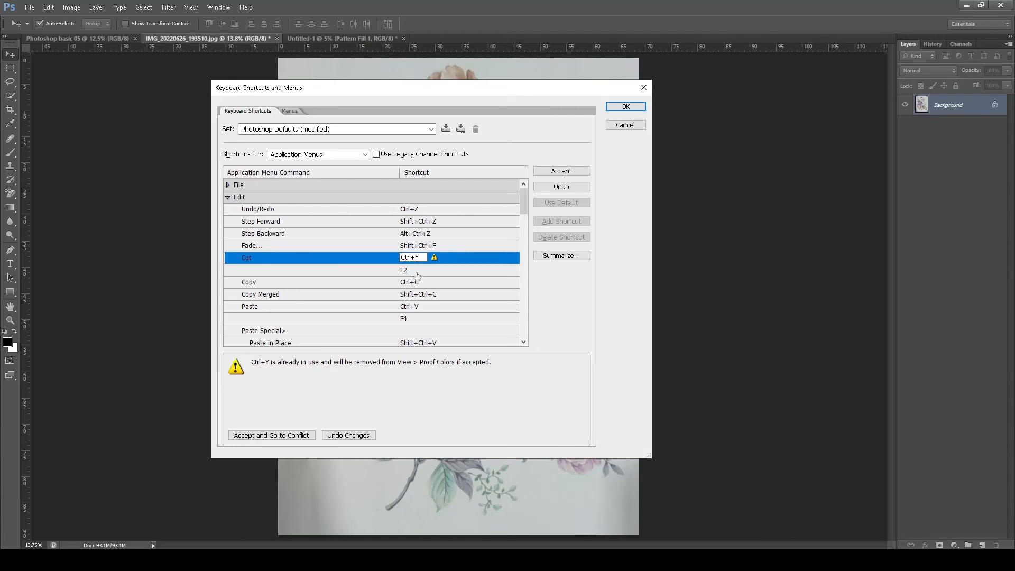
left_click(574, 188)
left_click(619, 129)
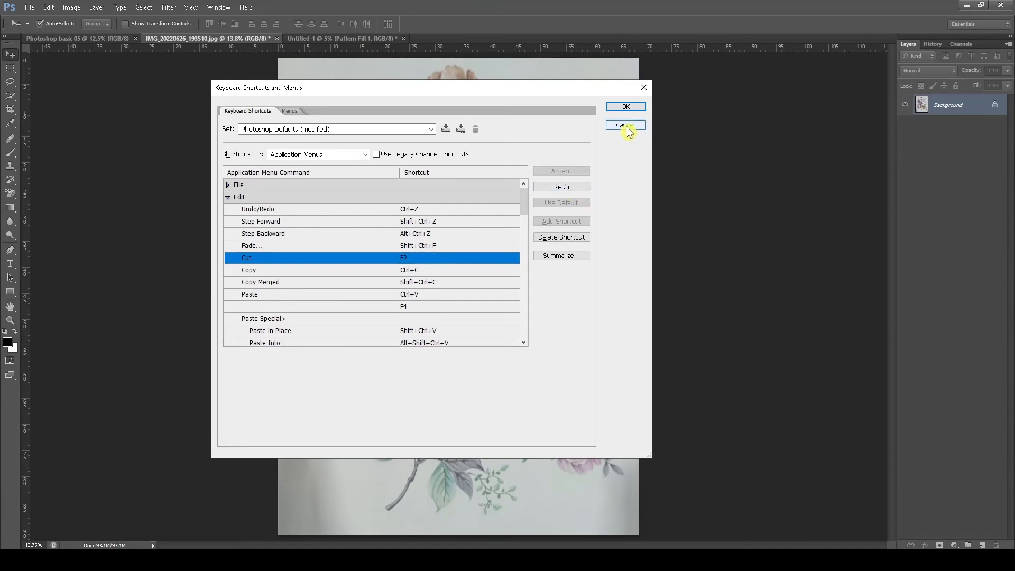
left_click(618, 127)
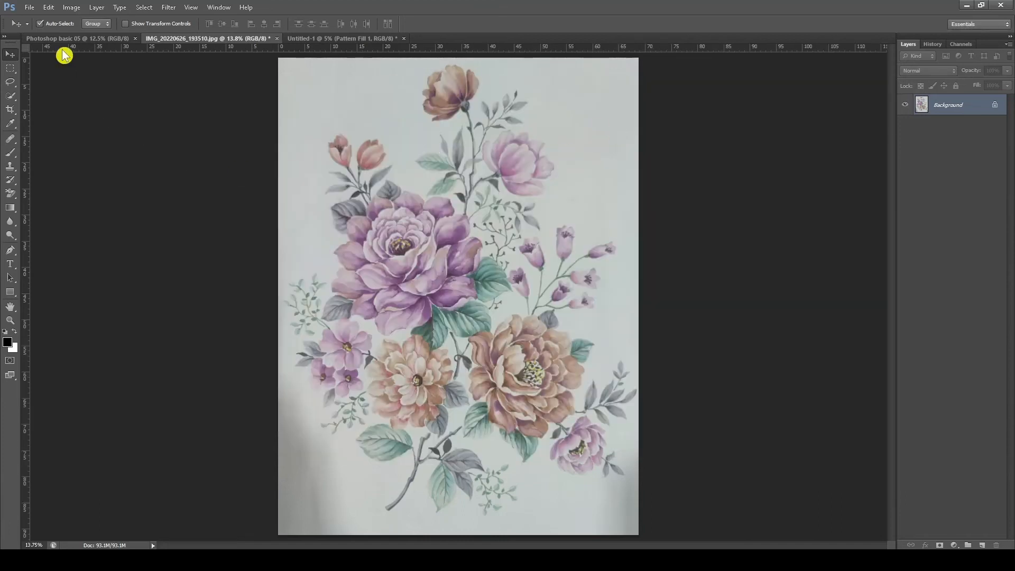
Step: View the menu customization settings, compare them with the keyboard shortcuts page and close the dialog without changes
left_click(49, 8)
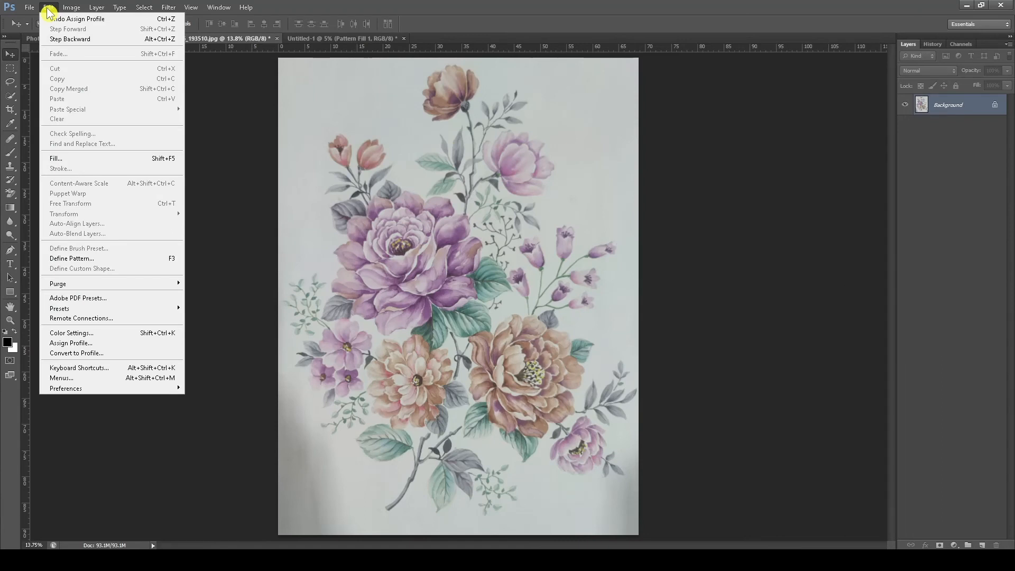
left_click(93, 379)
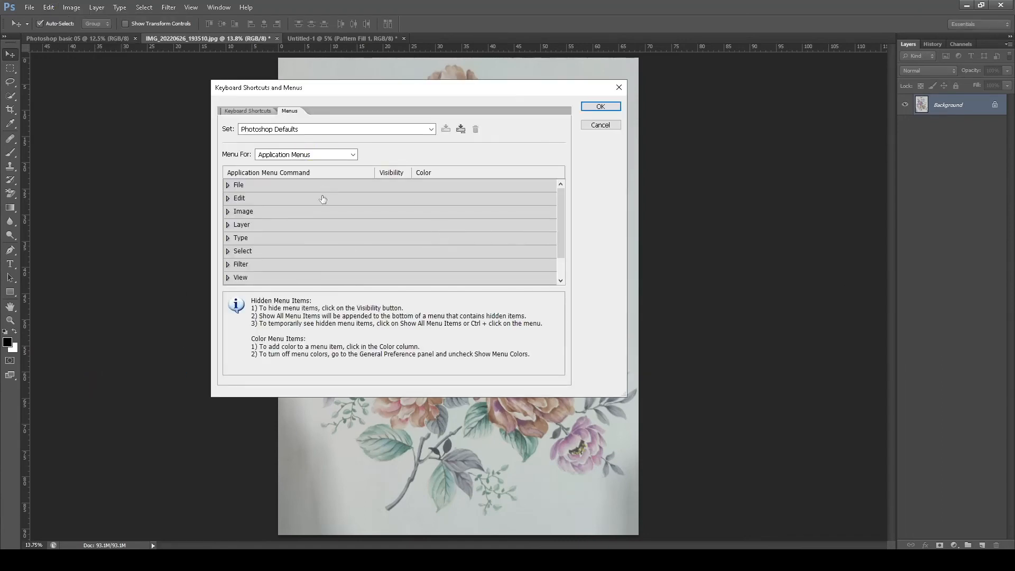
left_click(247, 113)
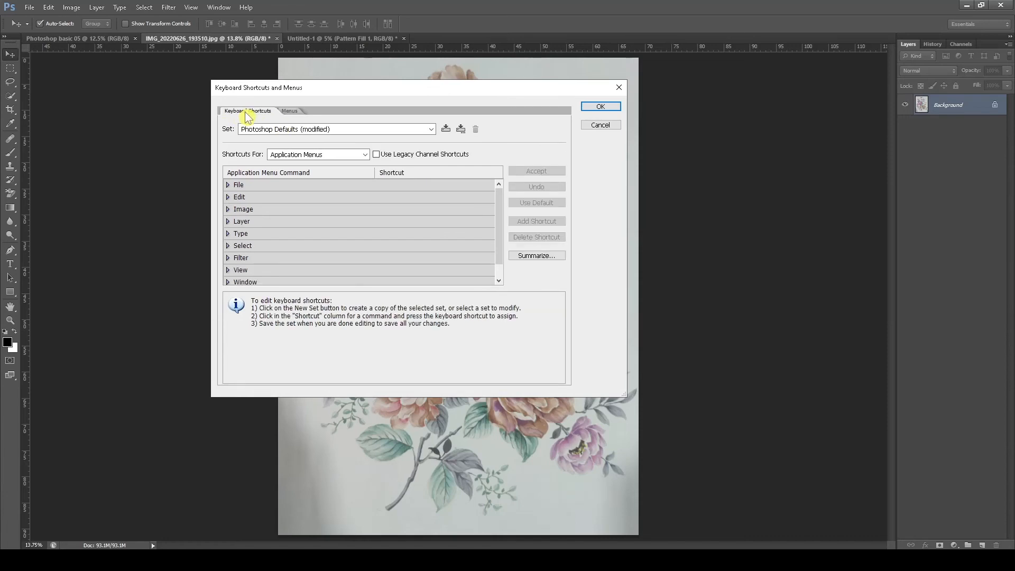
left_click(290, 113)
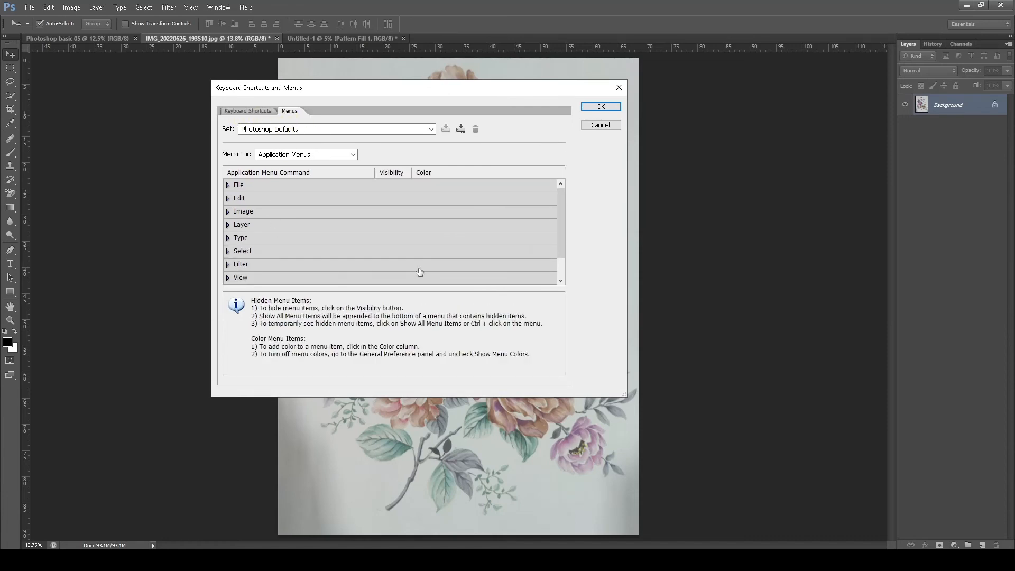
left_click(603, 126)
left_click(55, 8)
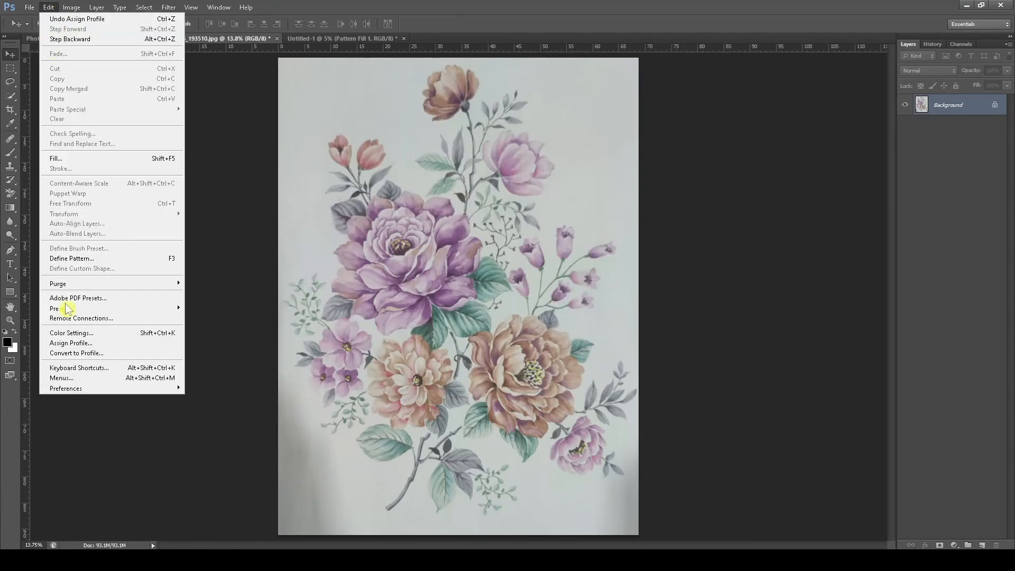
mouse_move(75, 394)
mouse_move(94, 309)
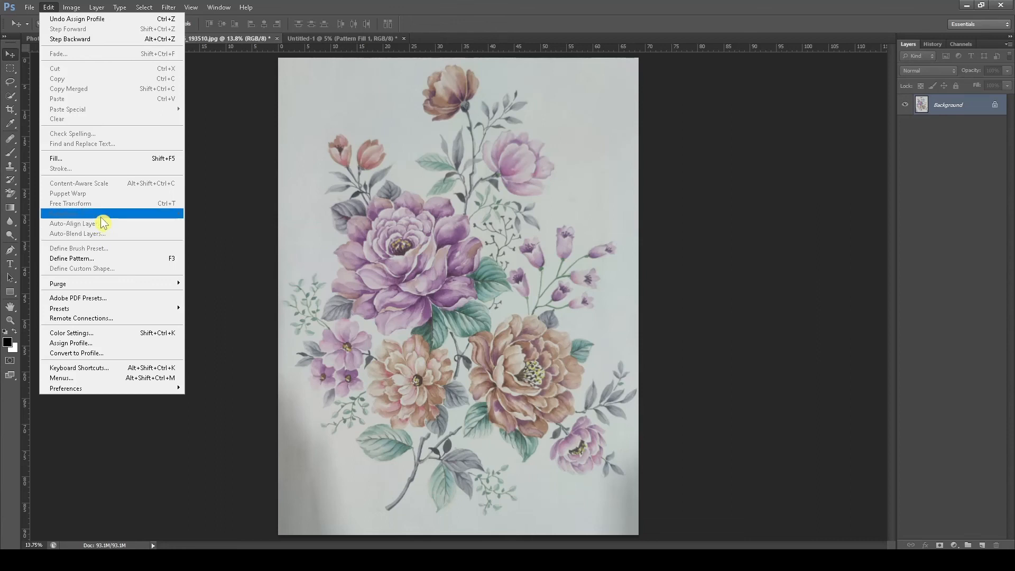
left_click(384, 226)
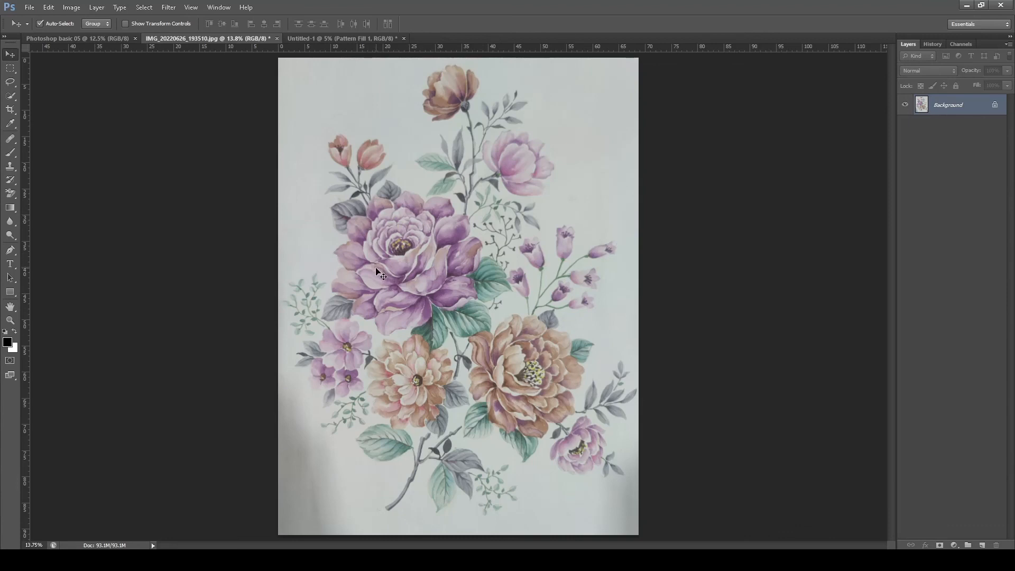
Step: Copy a rectangular piece from the centre of the large purple flower to a new layer and move it above the flower
key("m")
left_click_drag(384, 218, 432, 288)
key("ctrl+j")
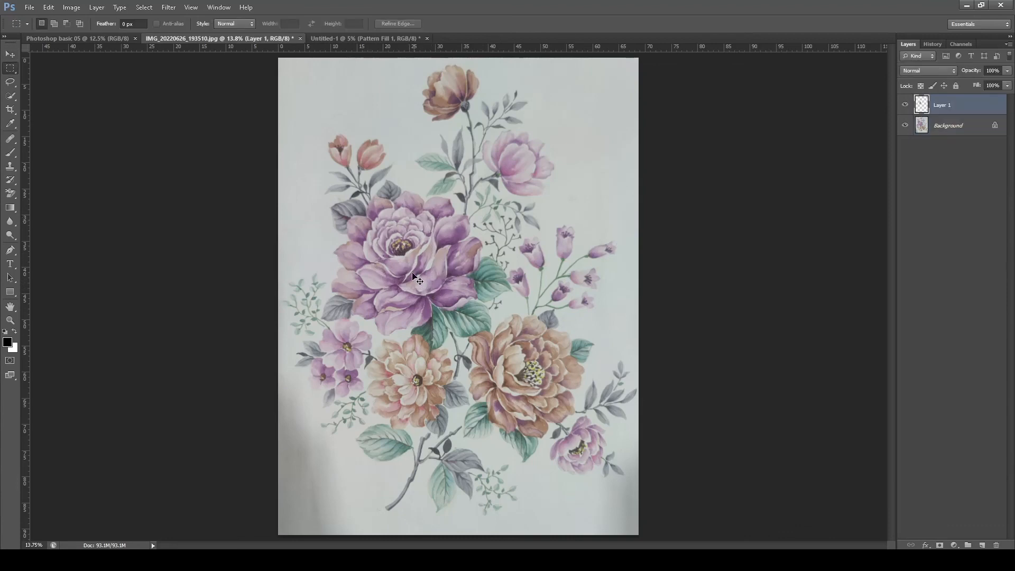
key("v")
left_click_drag(418, 252, 429, 178)
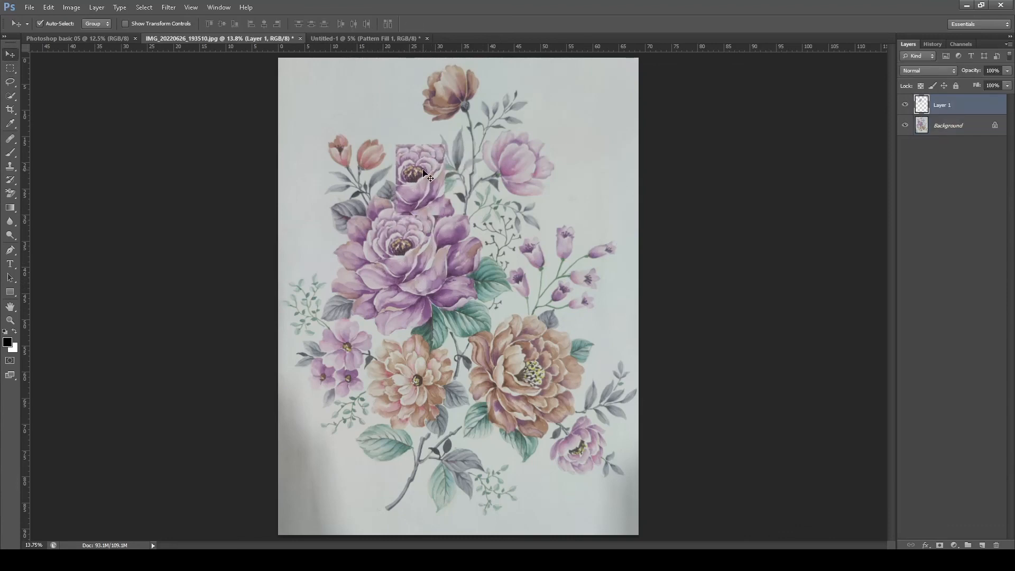
Step: Review the Transform options for the copied flower piece and move it back down onto the large purple flower's upper petals
left_click(49, 7)
mouse_move(93, 214)
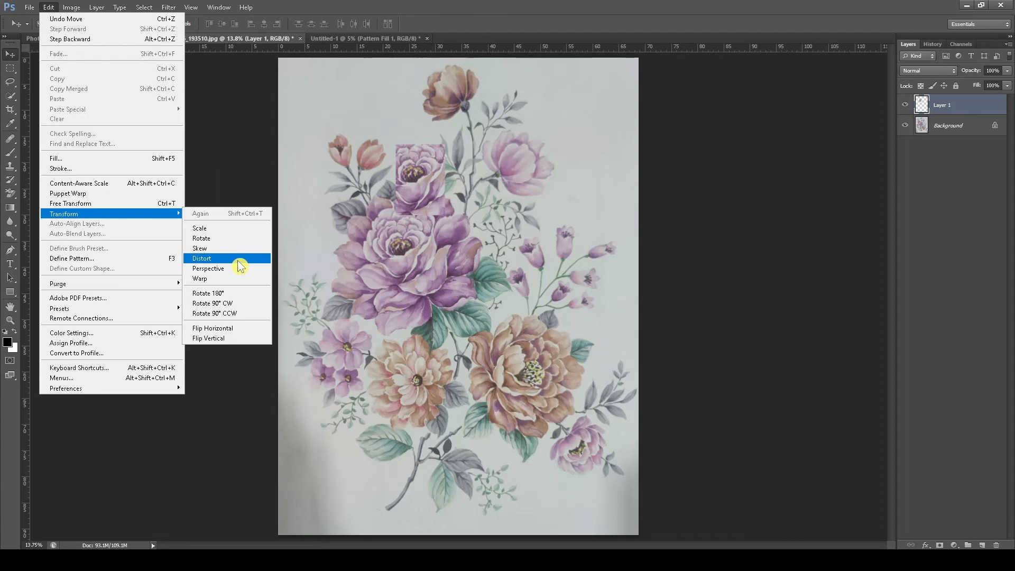
left_click(422, 214)
left_click_drag(423, 204, 392, 238)
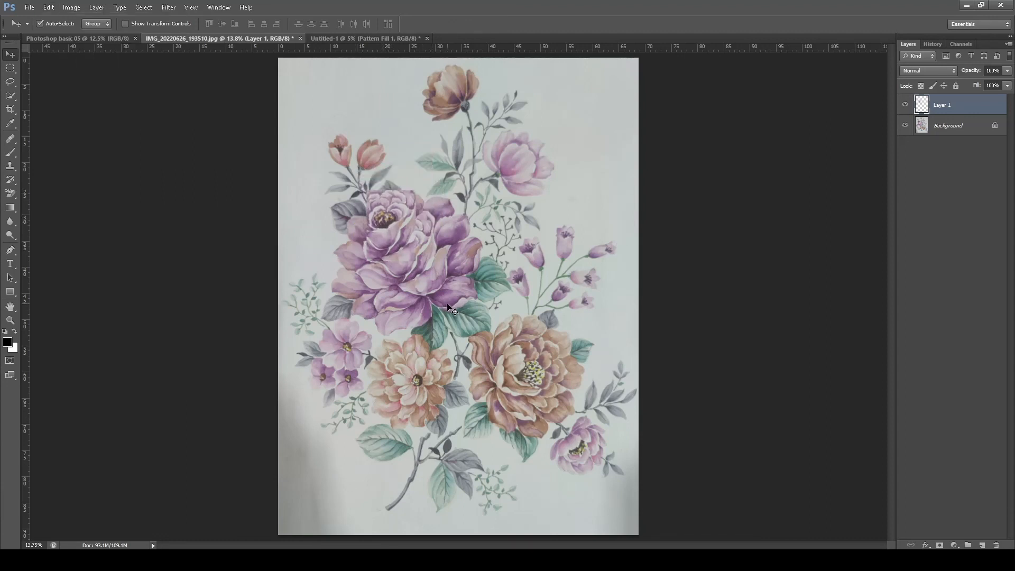